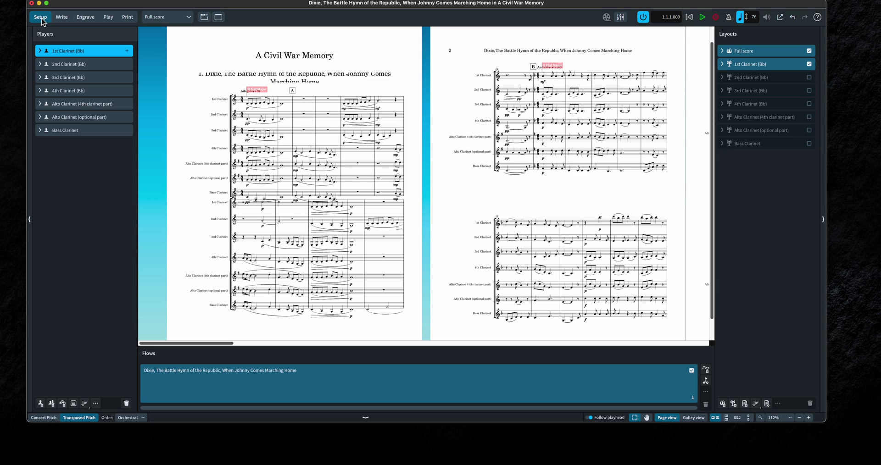
Delete the Alto Clarinet (4th clarinet part) player together with its part layouts
left_click(73, 105)
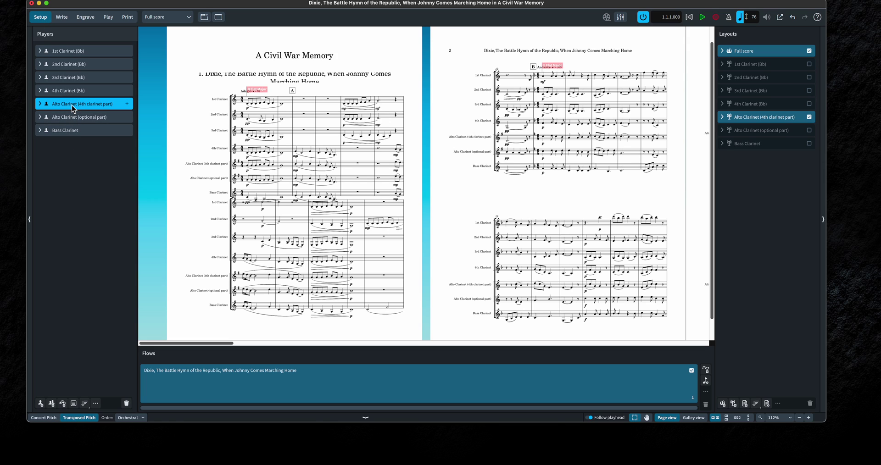
right_click(72, 107)
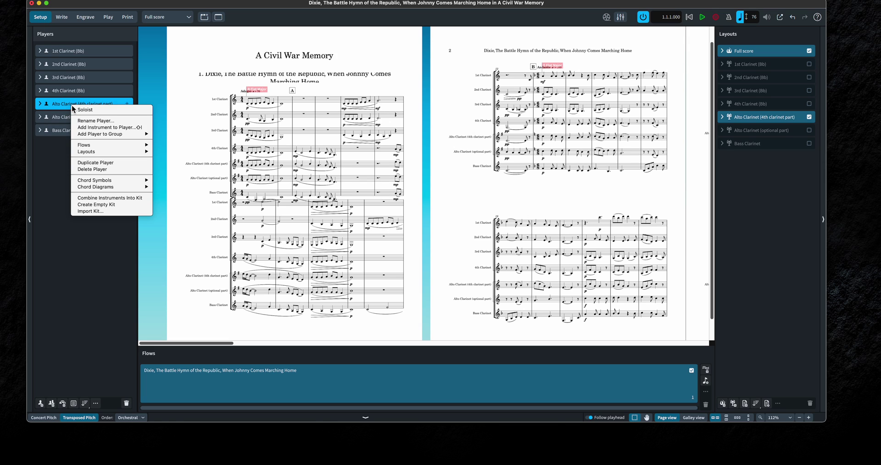
left_click(98, 170)
left_click(443, 231)
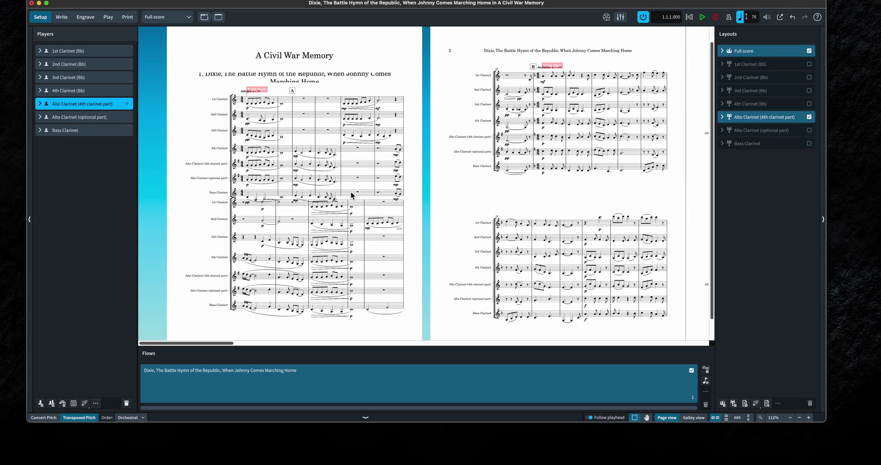
Delete the Alto Clarinet (optional part) player together with its part layouts
left_click(69, 105)
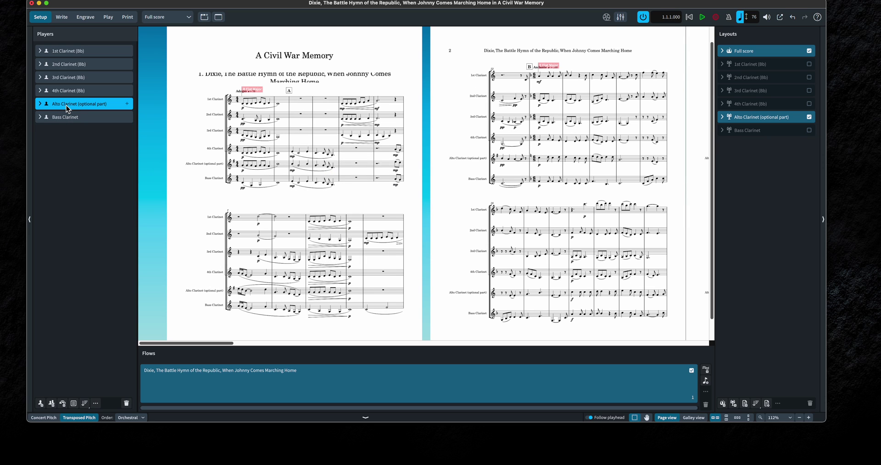
right_click(69, 107)
mouse_move(98, 180)
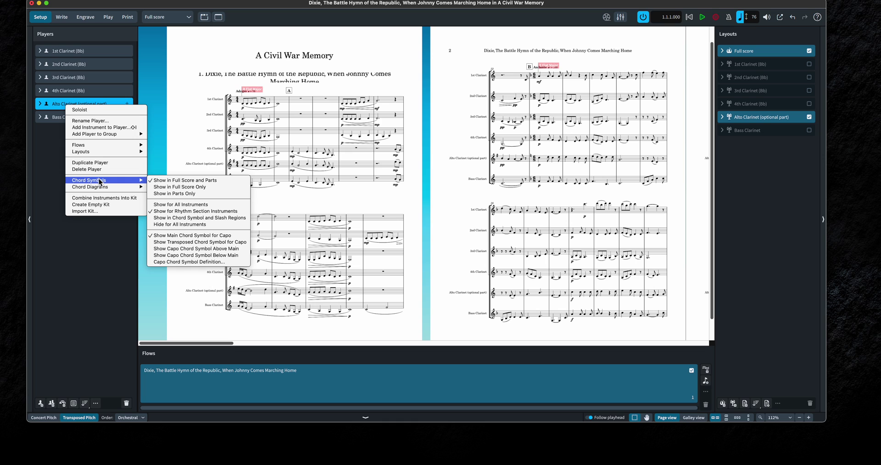
left_click(109, 169)
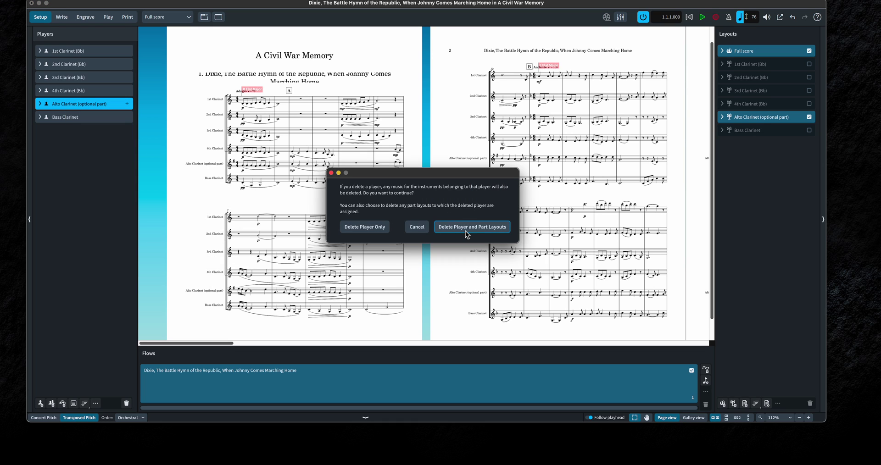
left_click(449, 228)
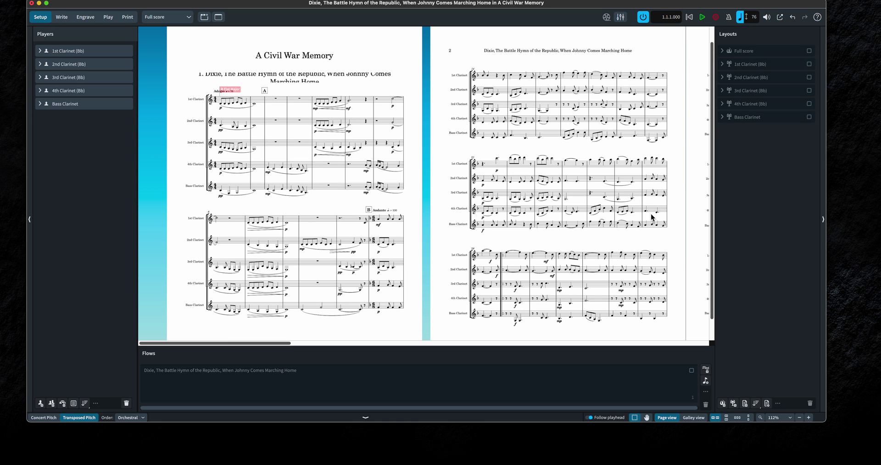
Clear the name of the flow "Dixie, The Battle Hymn of the Republic, When Johnny Comes Marching Home", leaving it blank
left_click(296, 377)
double_click(282, 375)
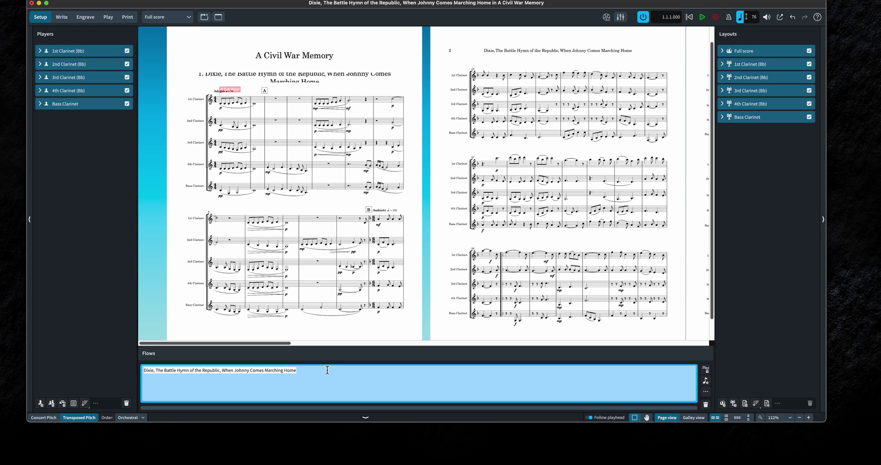
key("BackSpace")
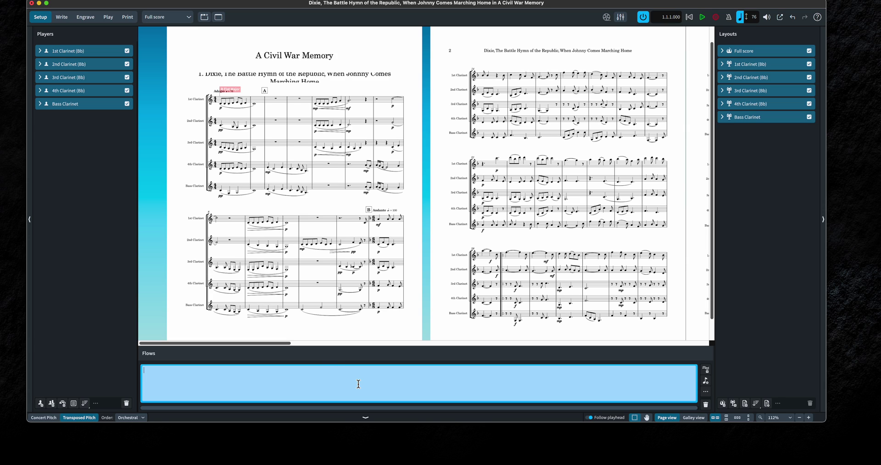
key("Return")
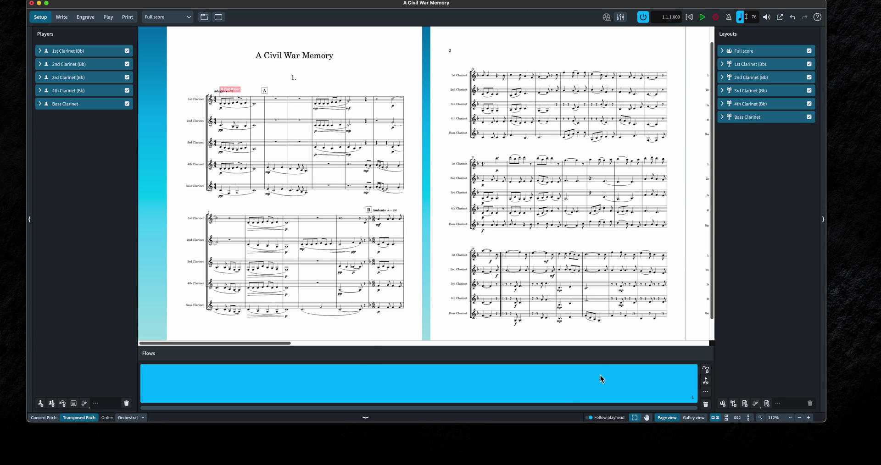
Switch to Play mode, check the mixer's MIDI channels, and extend the window downwards
left_click(60, 17)
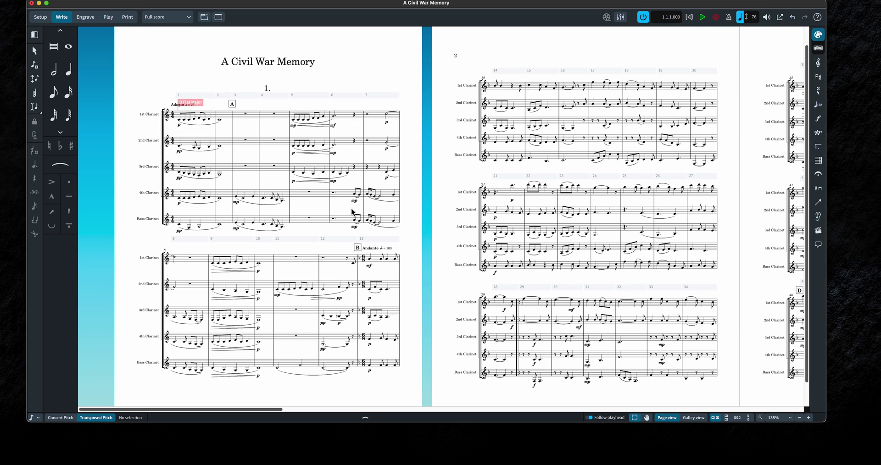
left_click(108, 17)
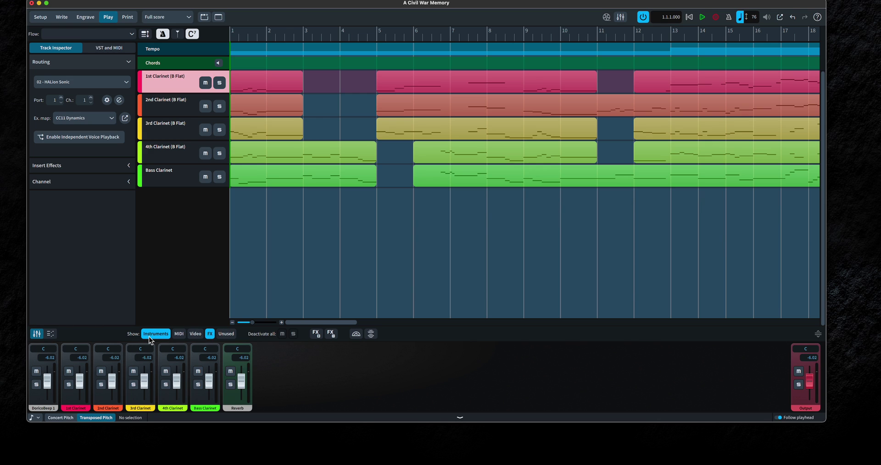
left_click(179, 334)
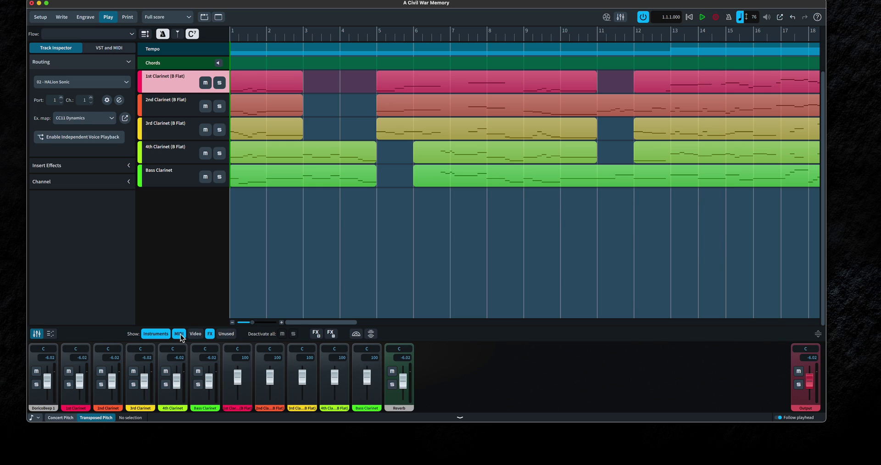
left_click(180, 334)
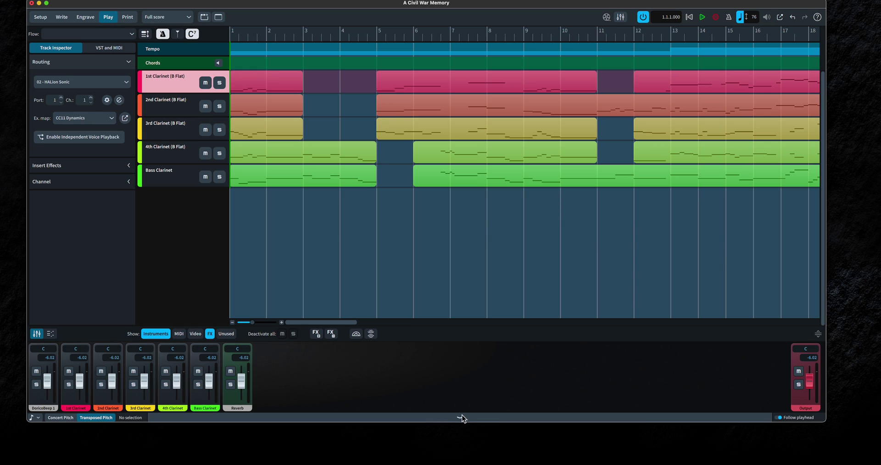
left_click_drag(451, 421, 449, 440)
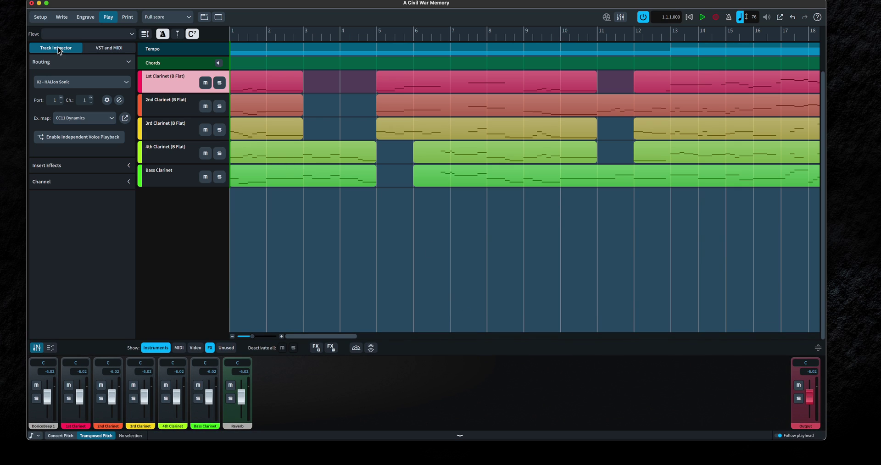
Examine the routing settings of each clarinet track, including its instrument, port, channel and expression map
left_click(169, 112)
left_click(163, 134)
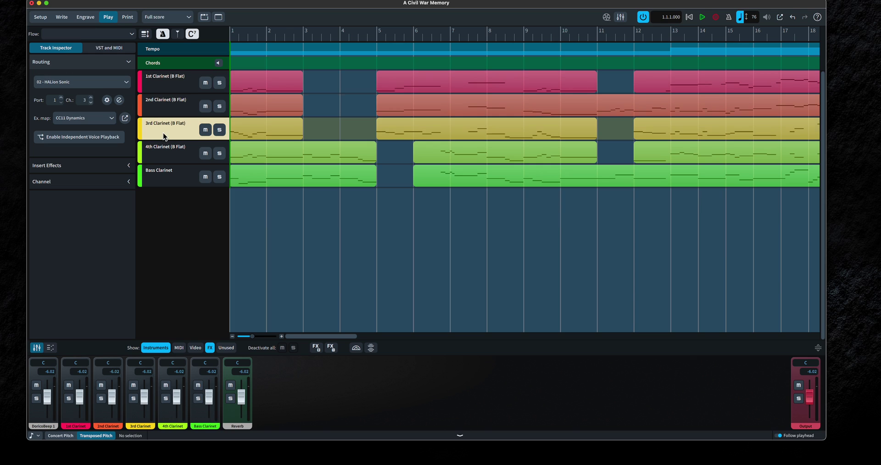
left_click(163, 153)
left_click(162, 176)
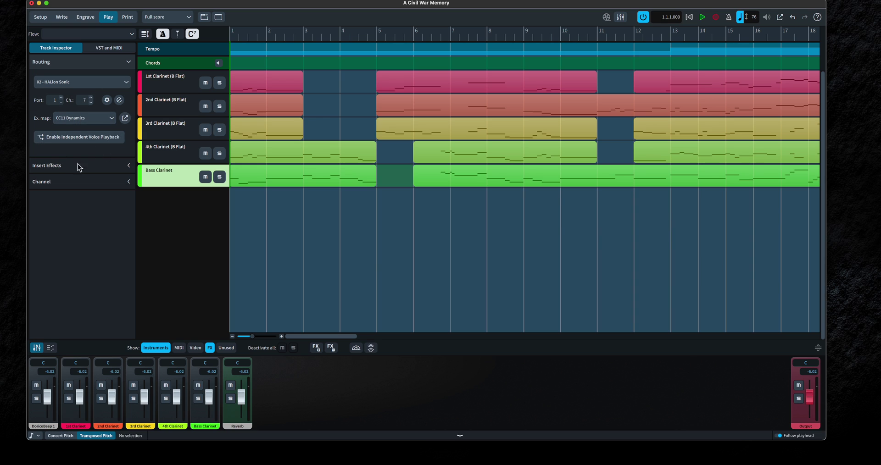
left_click(172, 91)
left_click(173, 108)
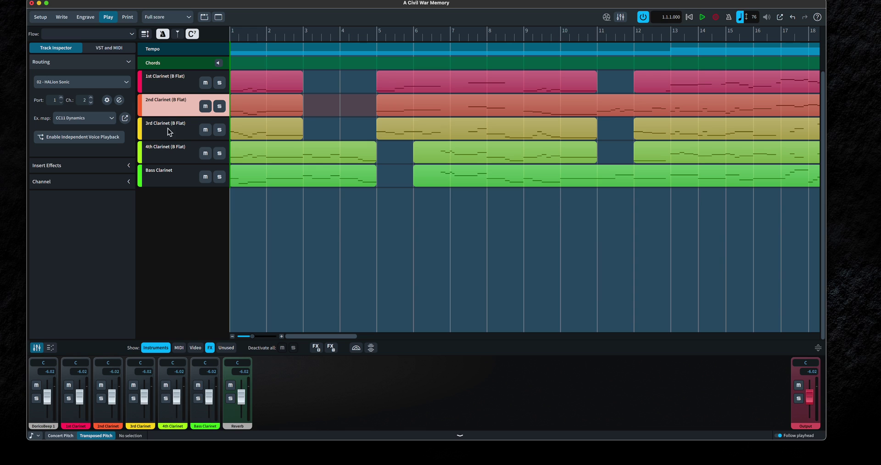
left_click(167, 129)
left_click(175, 153)
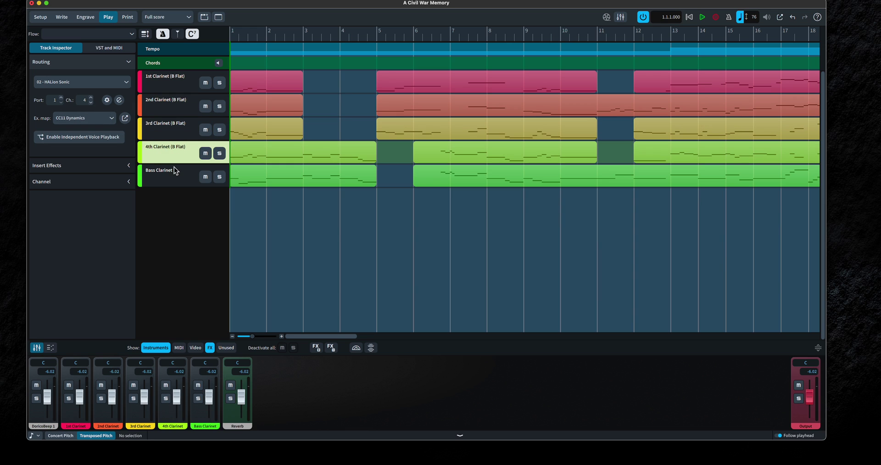
left_click(174, 176)
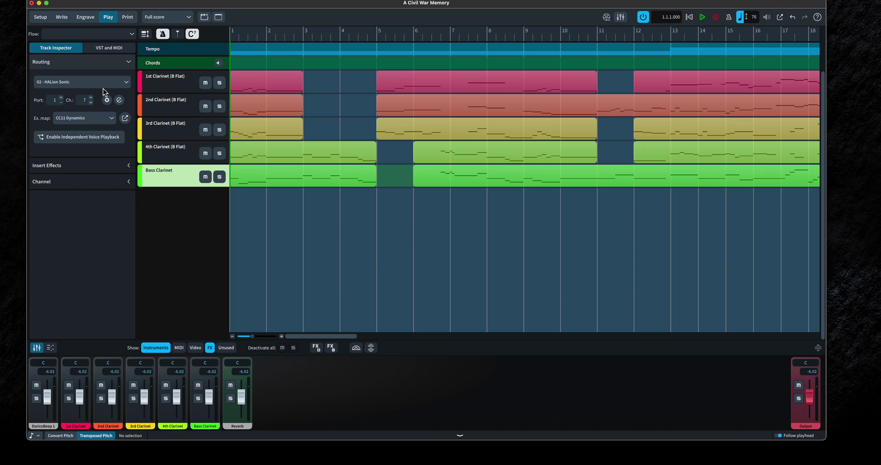
Add a second VST instrument and load Garritan's ARIA Player (Multi) into it
left_click(113, 50)
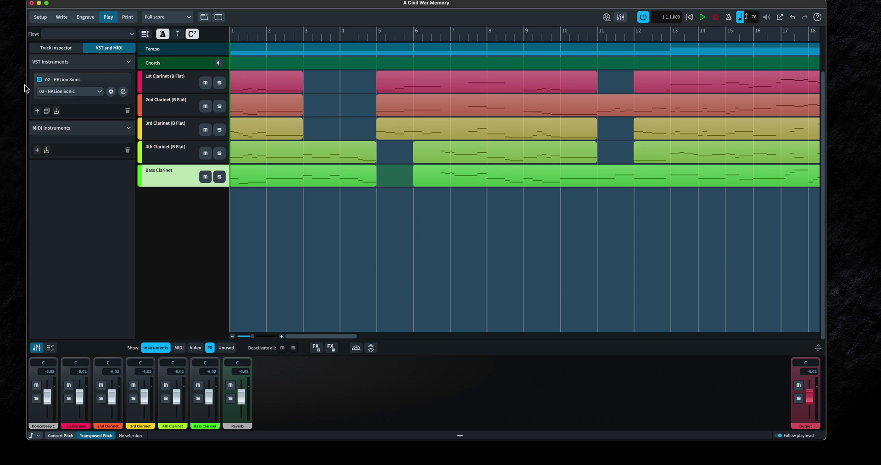
left_click(37, 111)
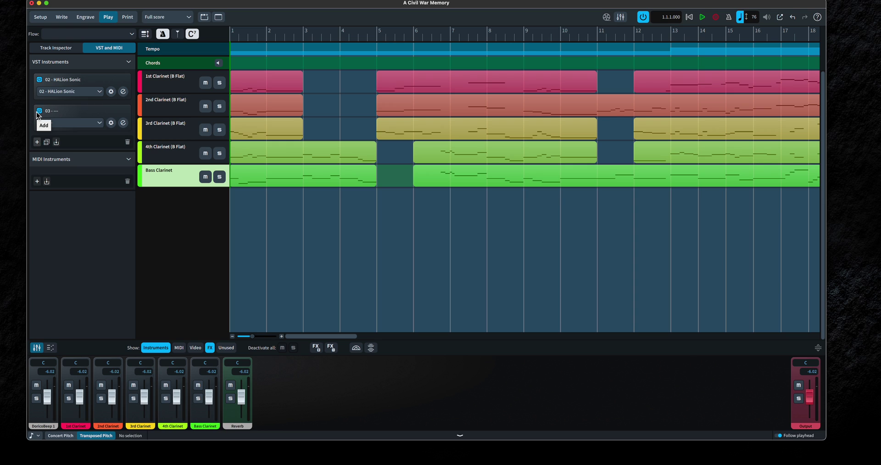
left_click(67, 123)
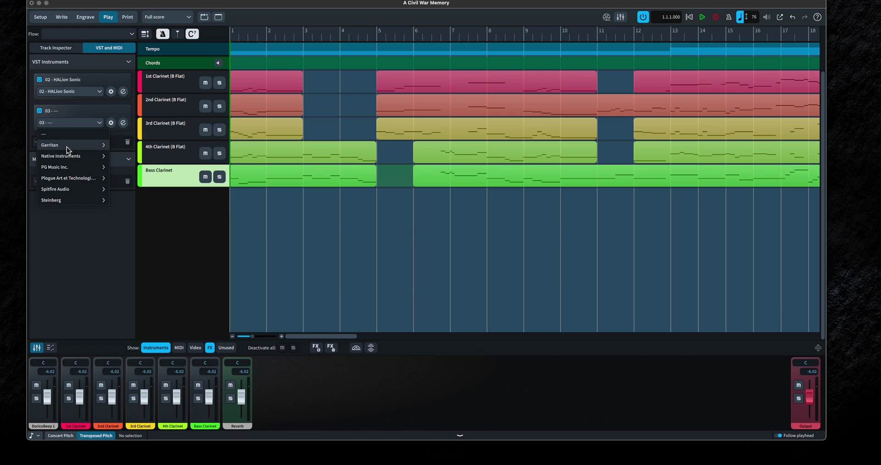
left_click(67, 146)
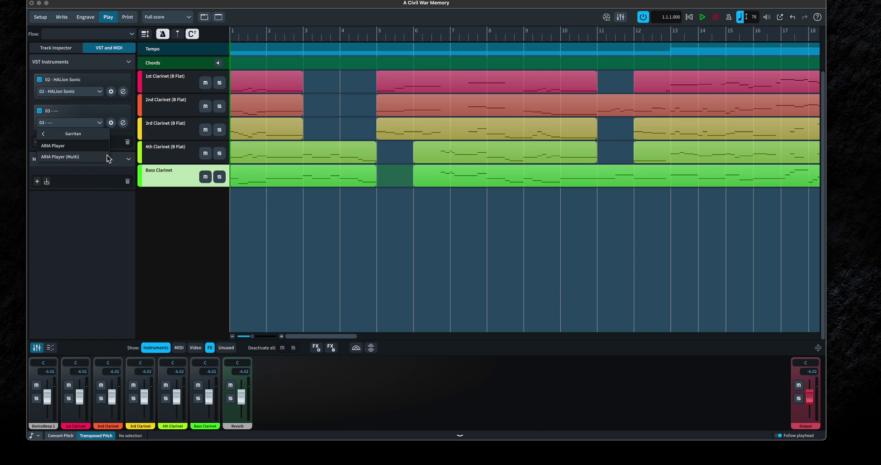
left_click(76, 157)
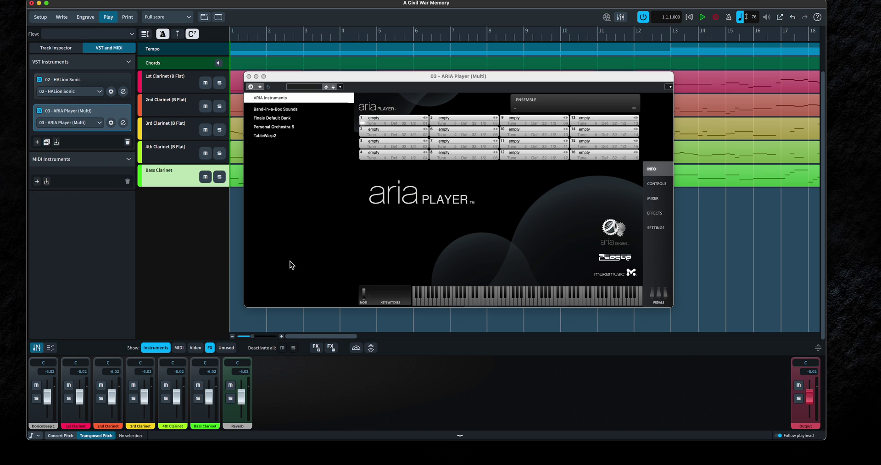
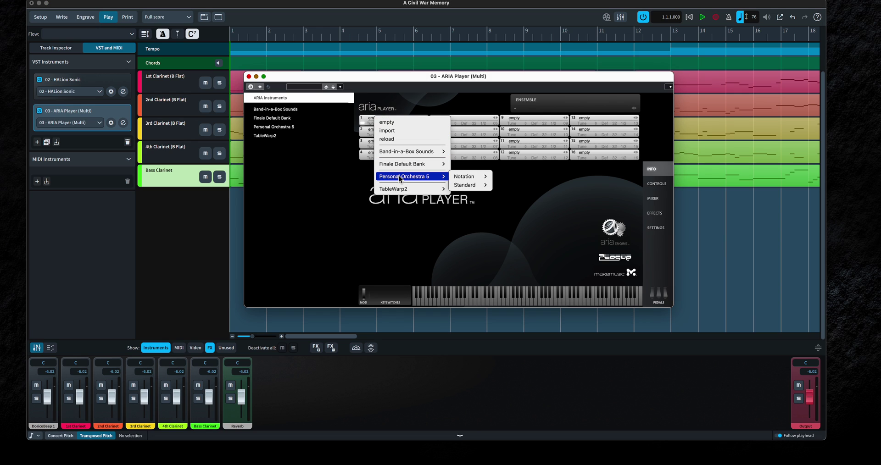
Load Bb Clarinet Plr1 from Personal Orchestra 5's standard woodwind clarinets into ARIA Player slot 1
mouse_move(464, 185)
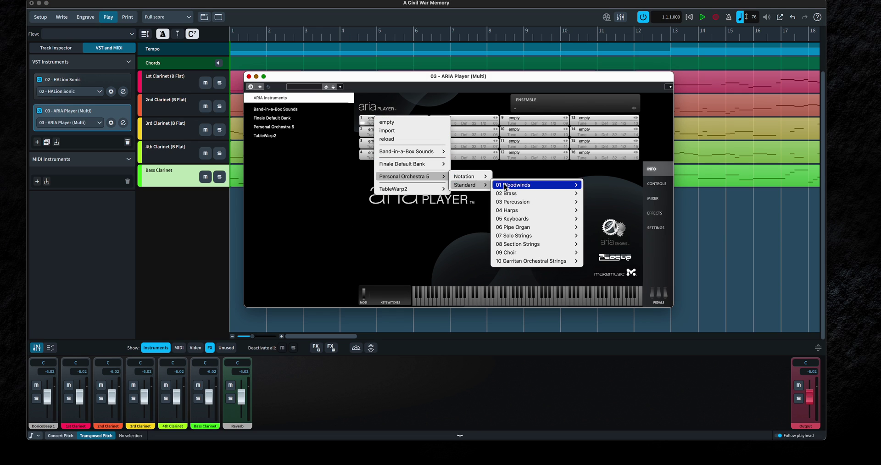
mouse_move(527, 185)
mouse_move(662, 204)
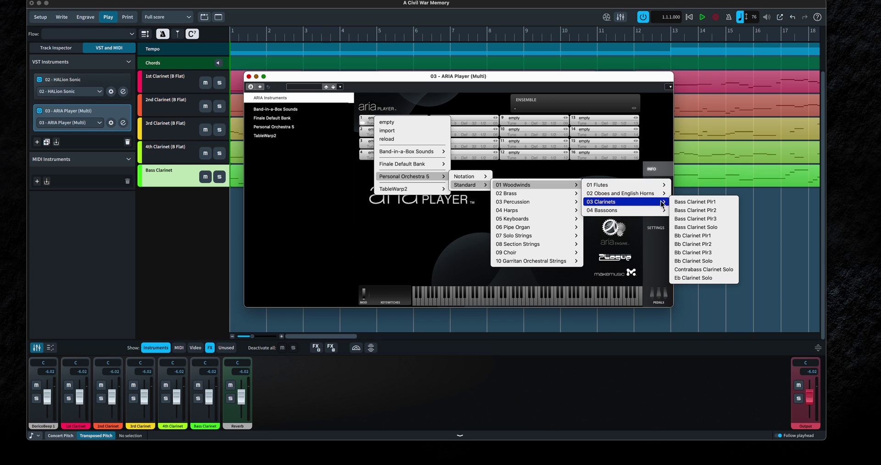
left_click(692, 237)
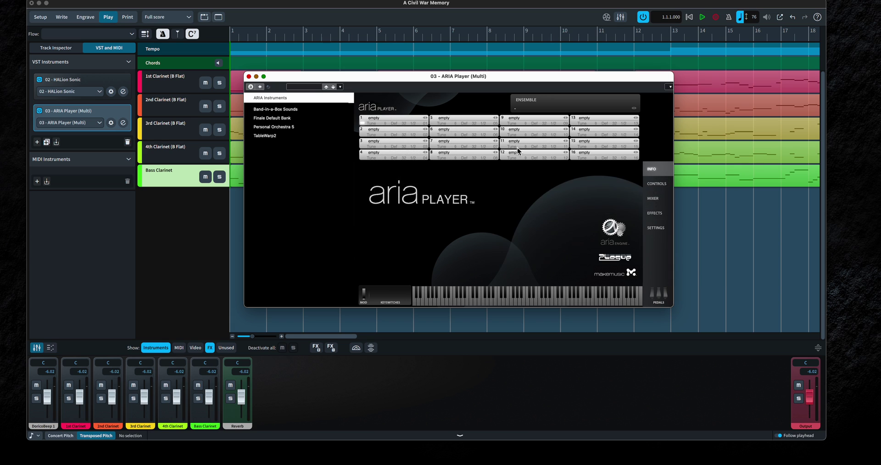
Load Bb Clarinet Plr2 from Personal Orchestra 5's standard woodwind clarinets into ARIA Player slot 2
left_click(374, 130)
mouse_move(407, 188)
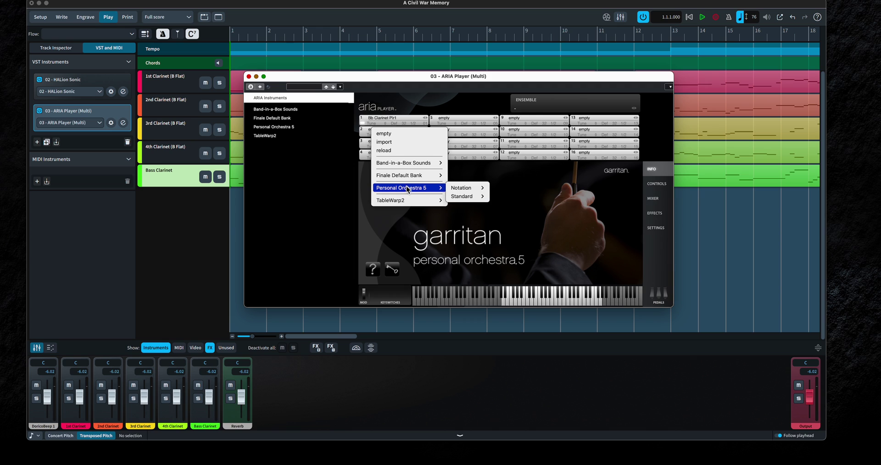
mouse_move(452, 190)
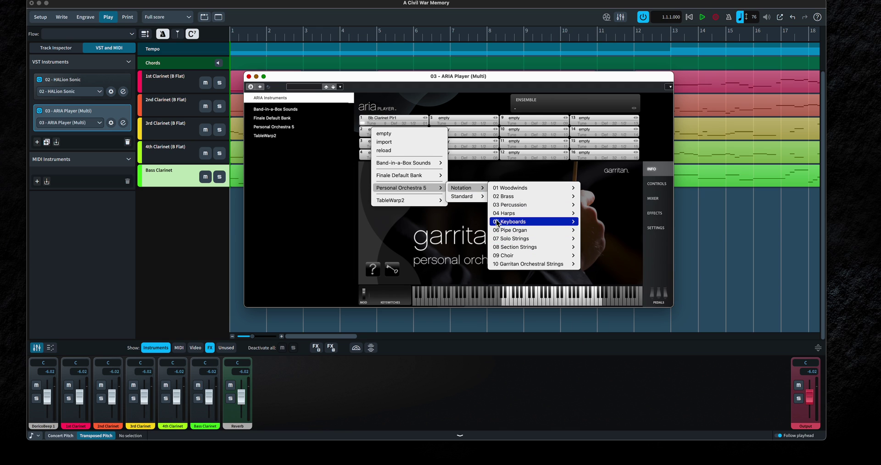
mouse_move(478, 197)
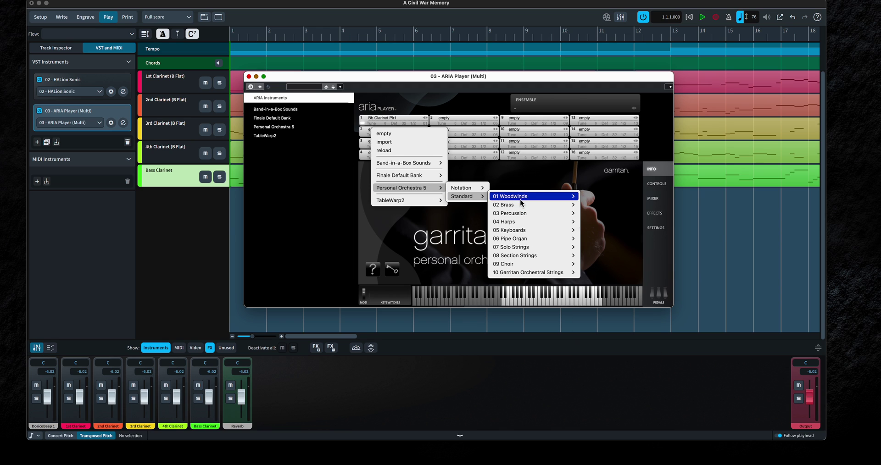
mouse_move(532, 196)
mouse_move(615, 213)
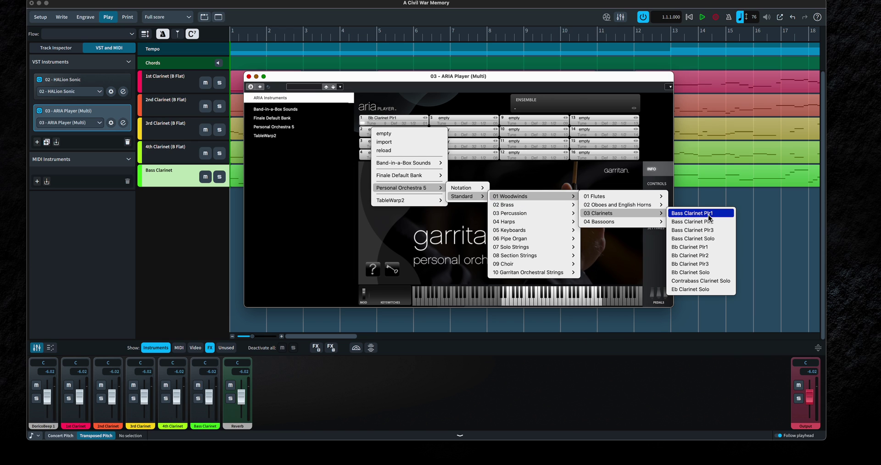
left_click(702, 256)
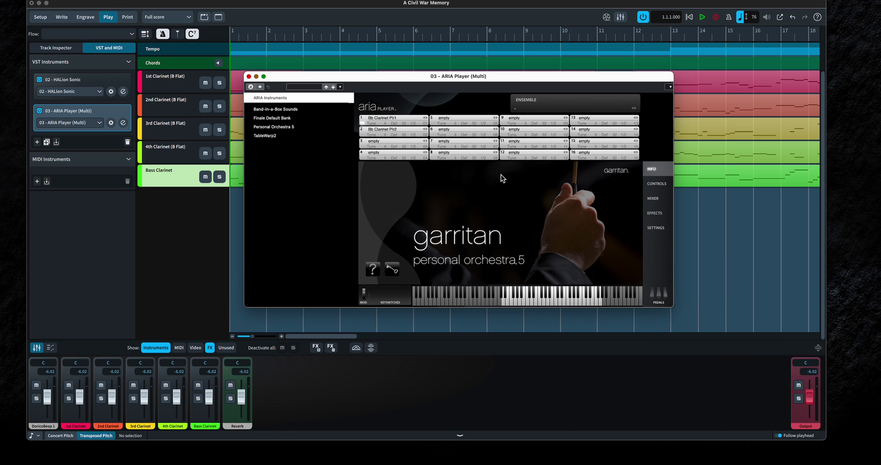
Load n-Bb Clarinet Plr3 from Personal Orchestra 5's notation woodwind clarinets into ARIA Player slot 3
left_click(373, 142)
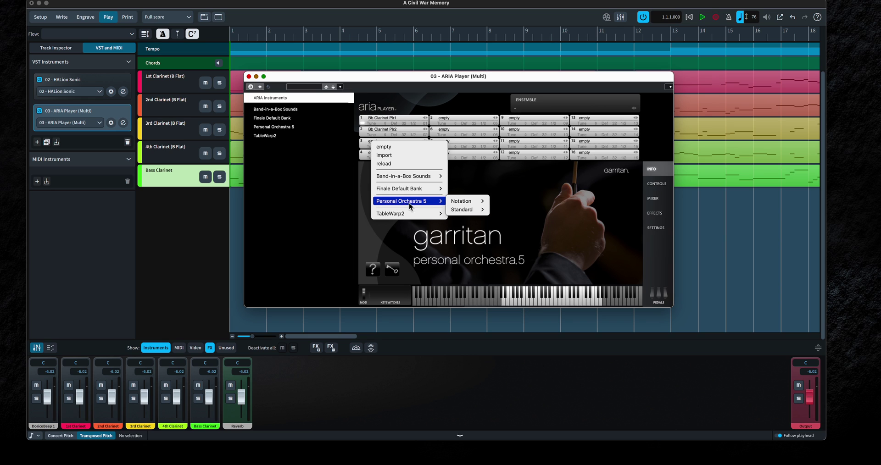
mouse_move(468, 202)
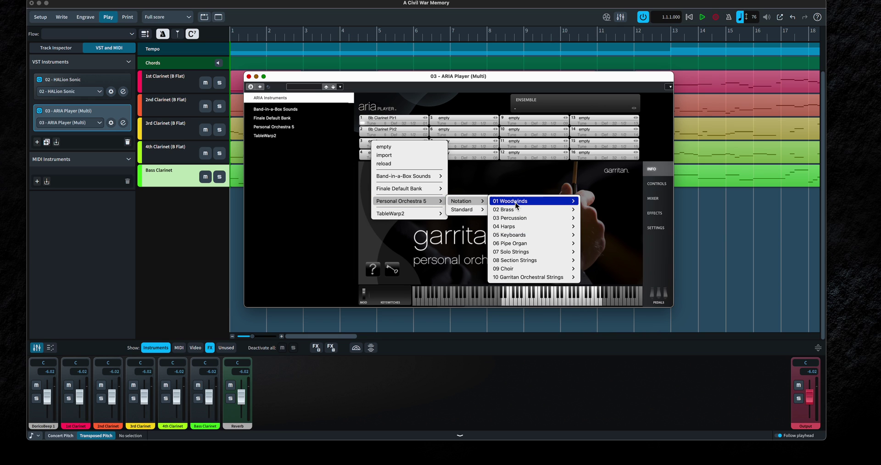
mouse_move(516, 202)
mouse_move(617, 217)
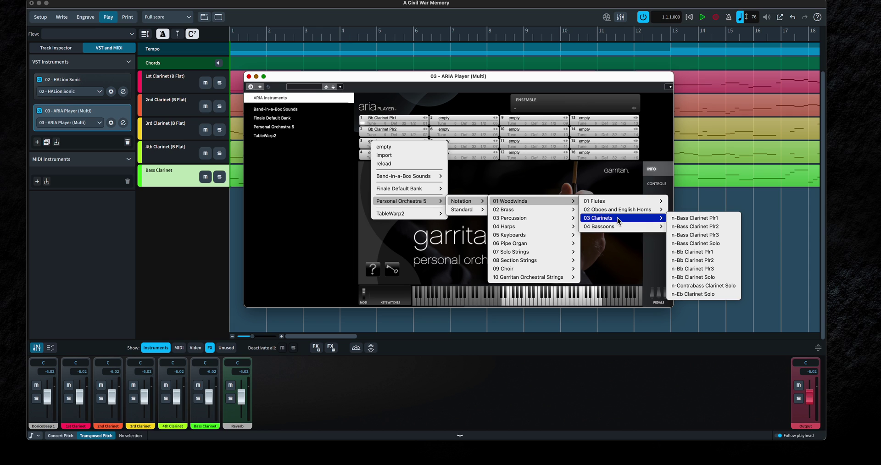
left_click(703, 268)
Load Bb Clarinet Solo from Personal Orchestra 5's standard woodwind clarinets into ARIA Player slot 4
left_click(378, 157)
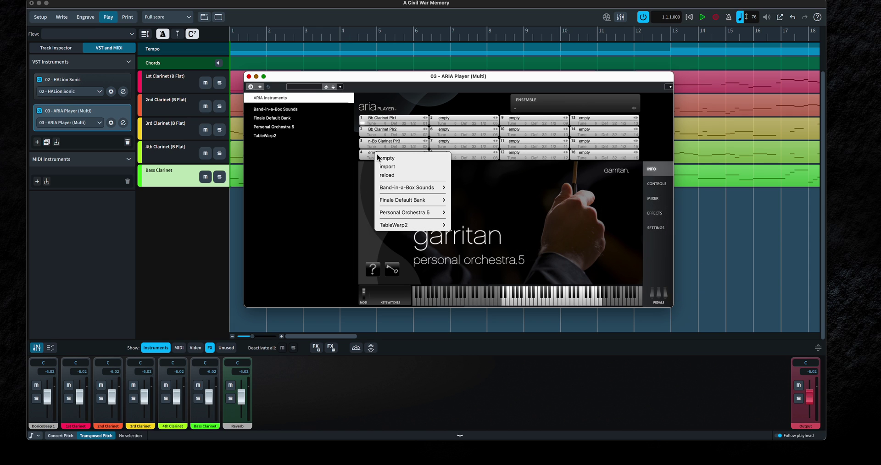
mouse_move(403, 216)
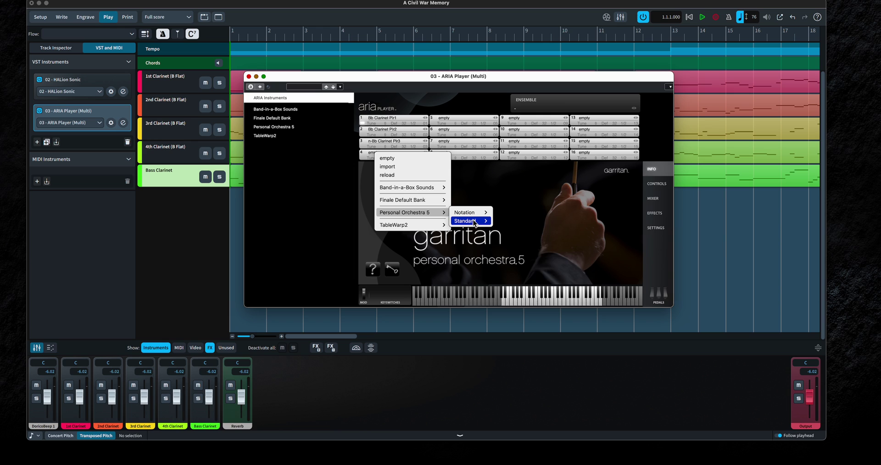
mouse_move(466, 221)
mouse_move(514, 221)
mouse_move(607, 237)
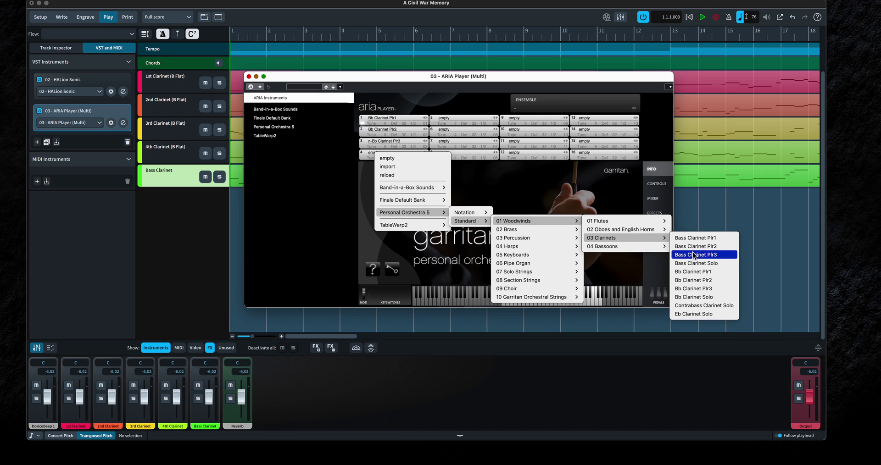
left_click(697, 297)
Load Bass Clarinet Plr1 from Personal Orchestra 5's standard woodwind clarinets into slot 5 and close the ARIA Player window
left_click(436, 117)
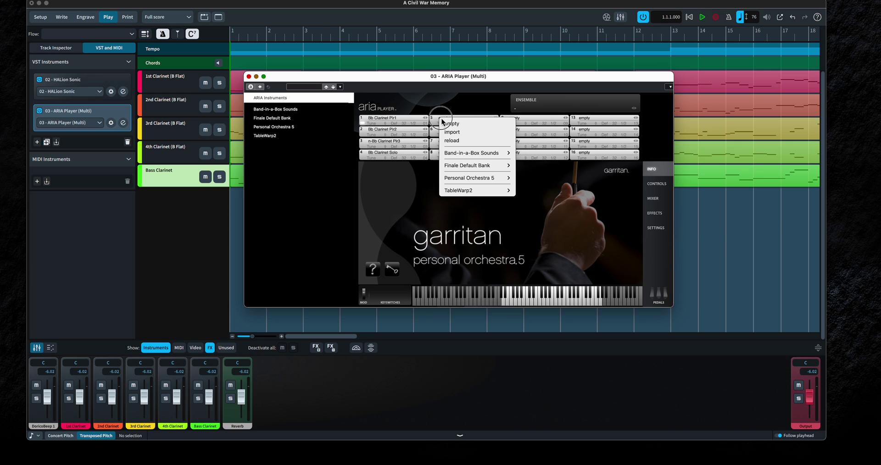
mouse_move(498, 178)
mouse_move(532, 187)
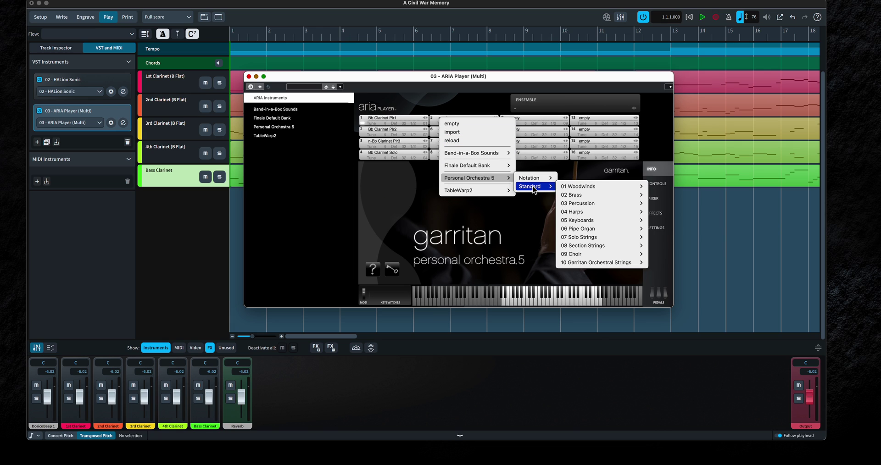
mouse_move(596, 186)
mouse_move(670, 205)
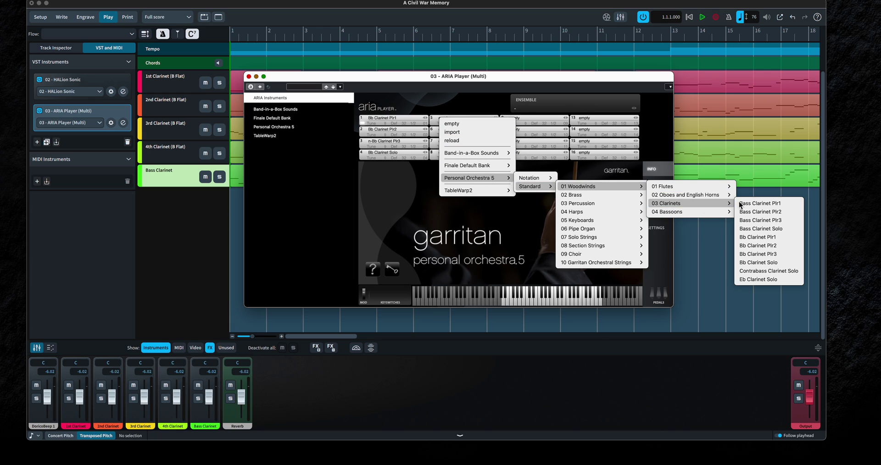
left_click(747, 204)
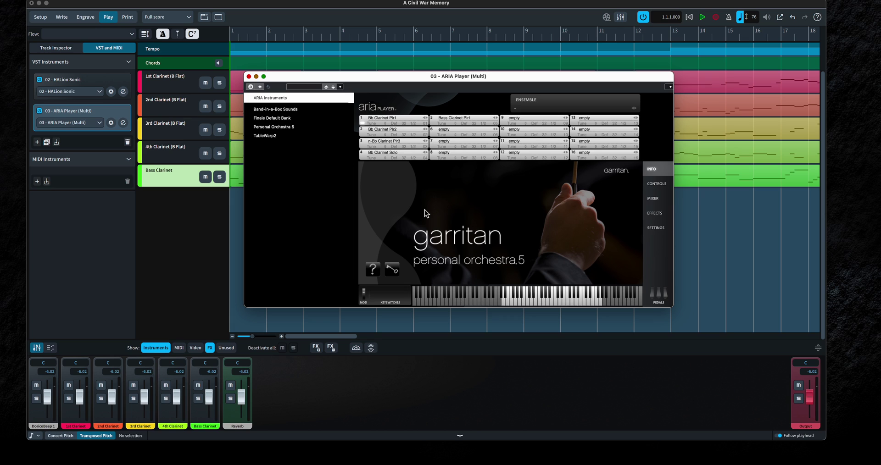
key("super+w")
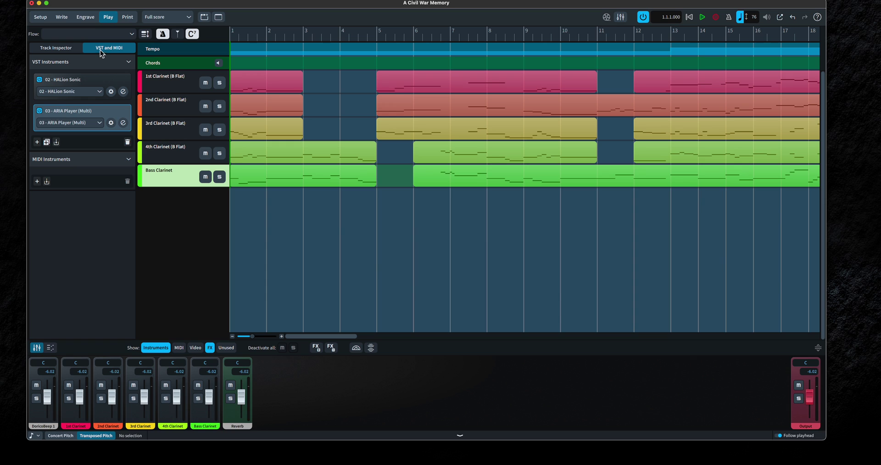
Route the 1st Clarinet track to the 03 - ARIA Player (Multi) instrument
left_click(48, 51)
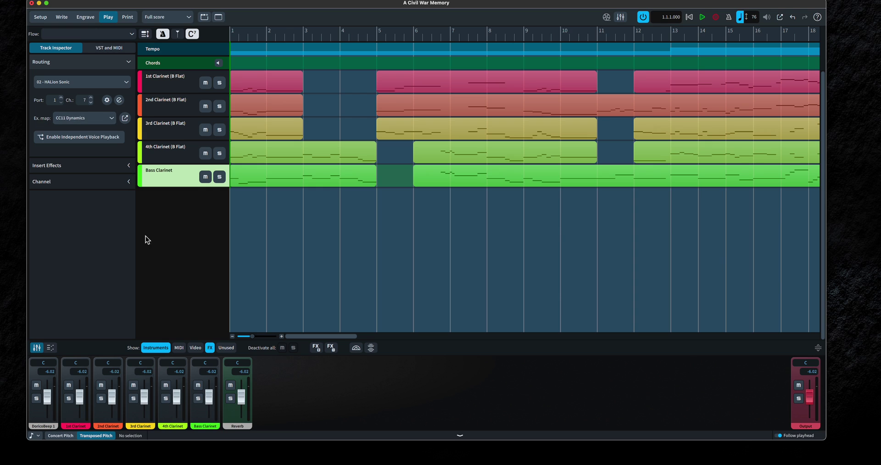
left_click(161, 81)
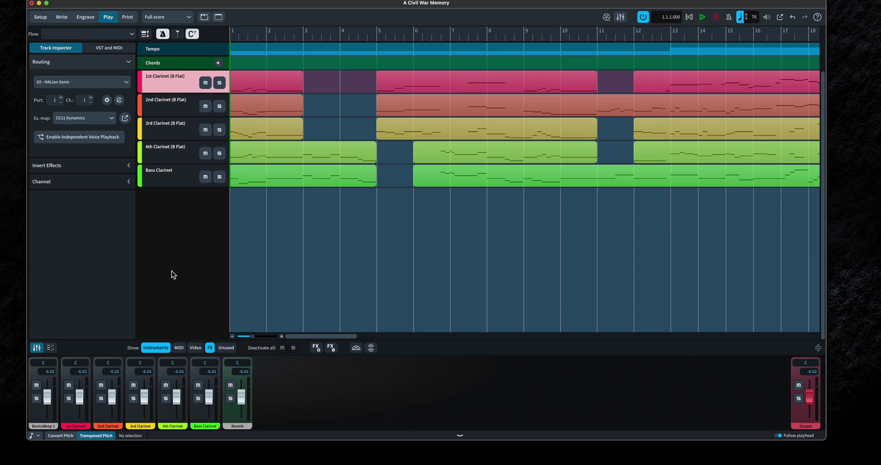
left_click(125, 82)
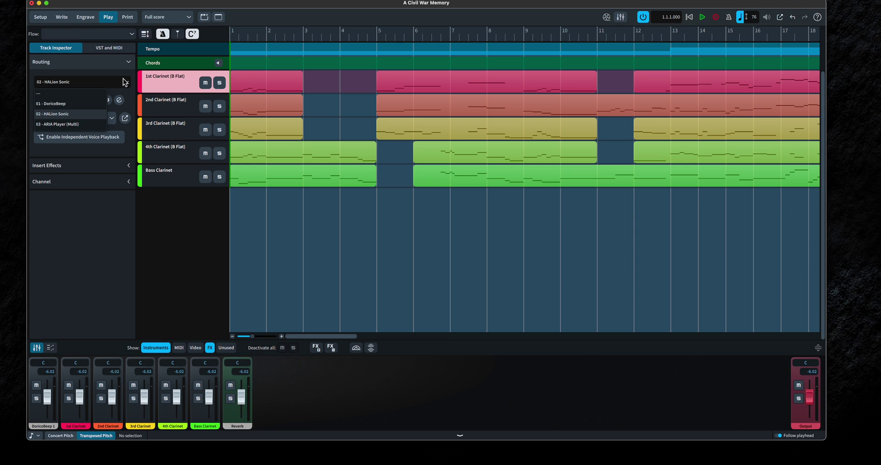
left_click(74, 124)
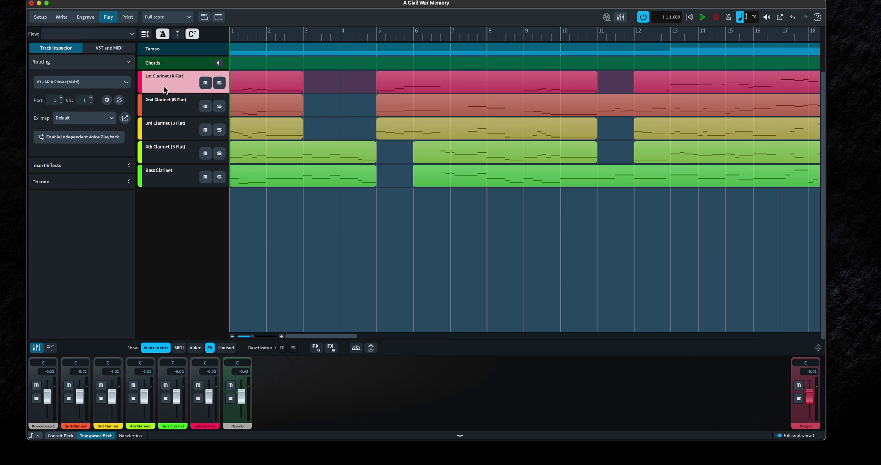
Route the 2nd Clarinet track to 03 - ARIA Player (Multi) on channel 2
left_click(166, 105)
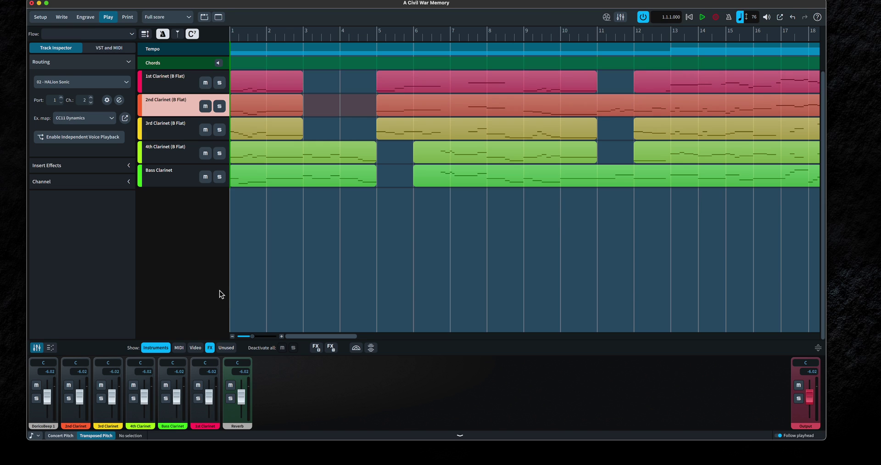
left_click(112, 82)
left_click(85, 124)
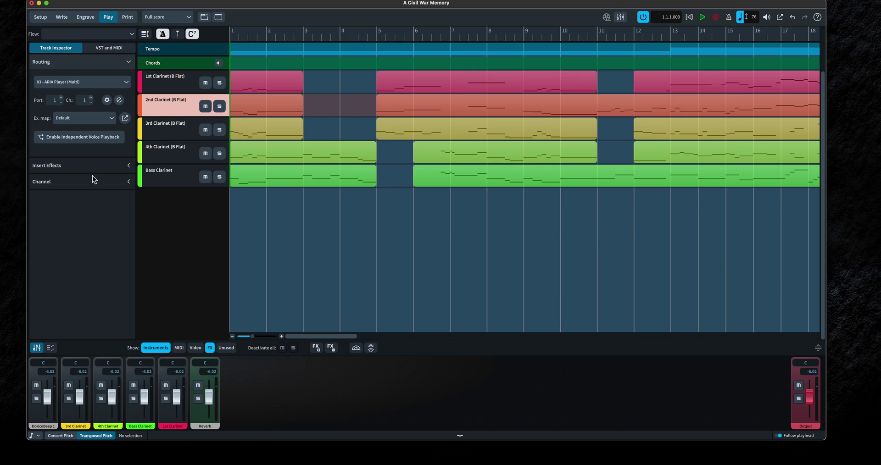
left_click(92, 98)
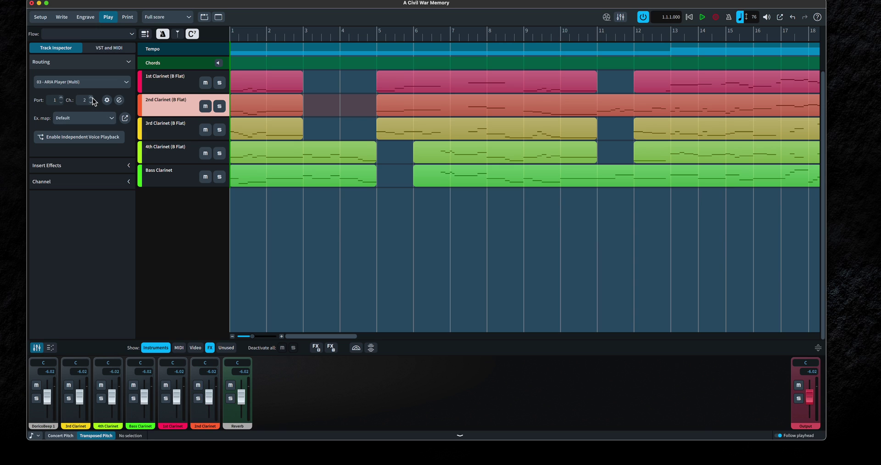
Route the 3rd Clarinet track to 03 - ARIA Player (Multi) on channel 3
left_click(180, 131)
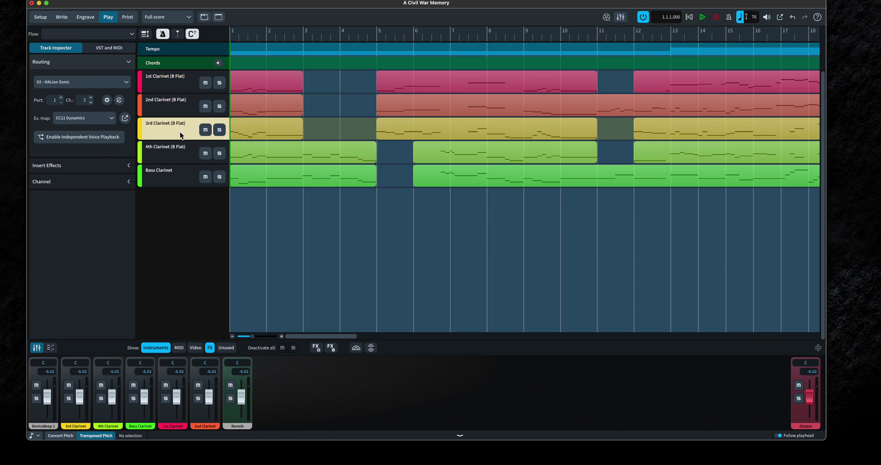
left_click(90, 82)
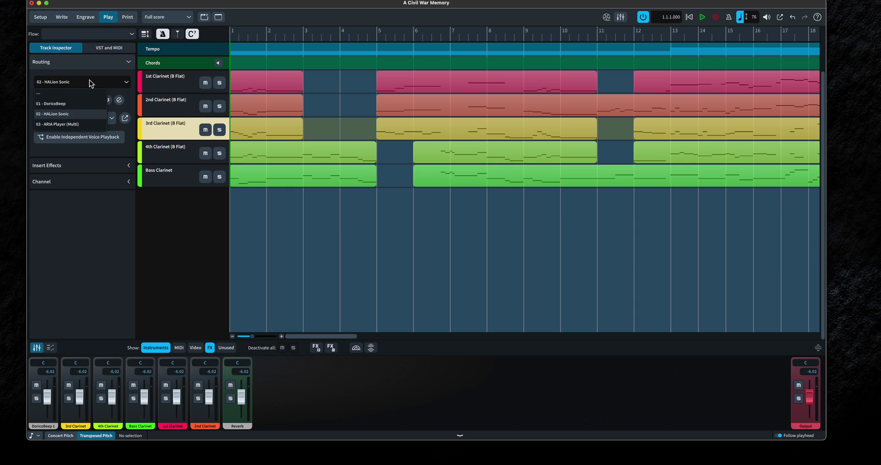
left_click(70, 124)
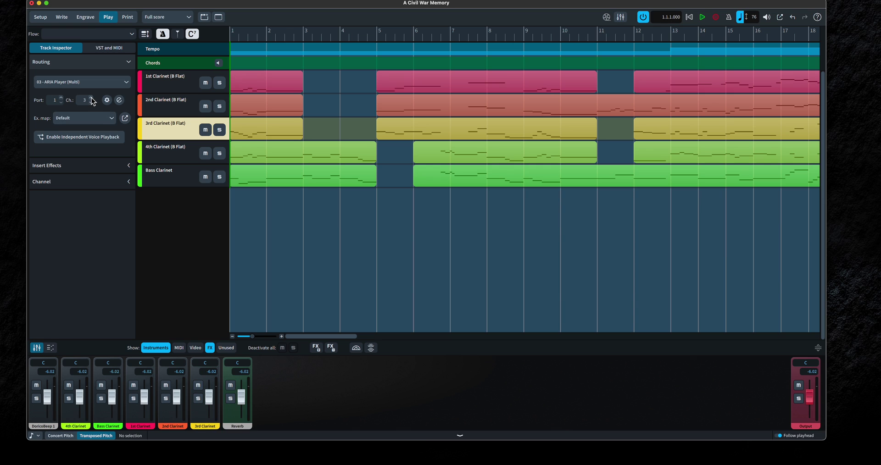
Route the 4th Clarinet track to 03 - ARIA Player (Multi) on channel 4
left_click(168, 154)
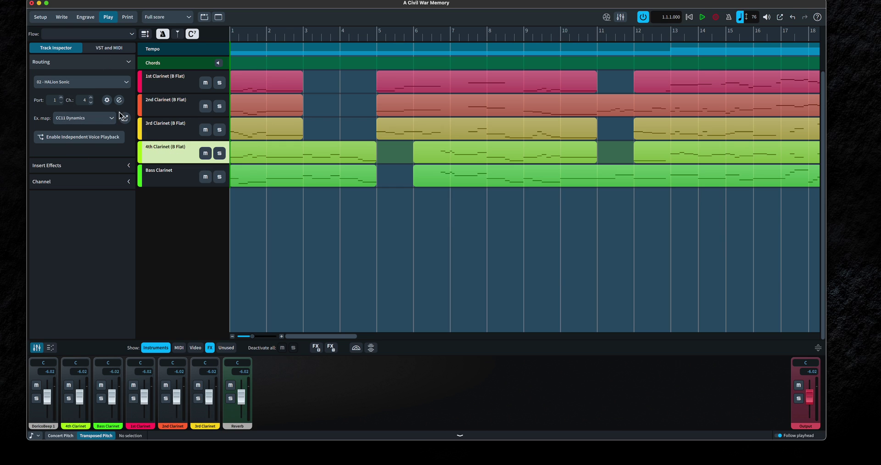
left_click(74, 81)
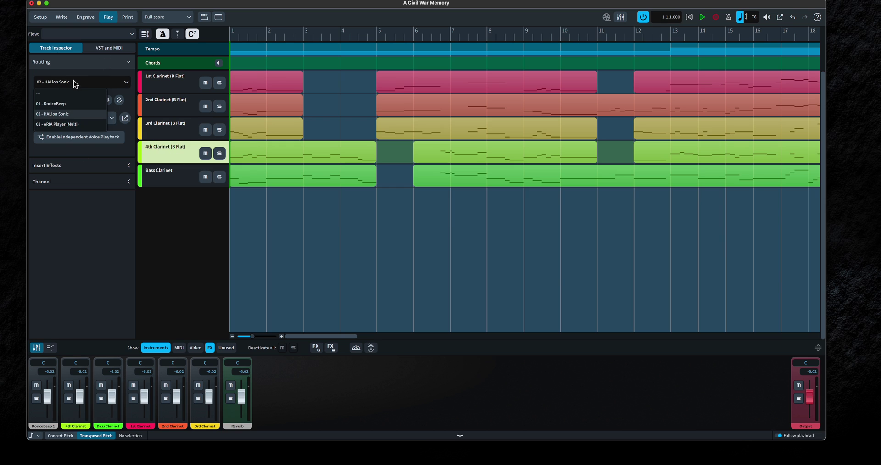
left_click(74, 123)
left_click(92, 99)
left_click(91, 98)
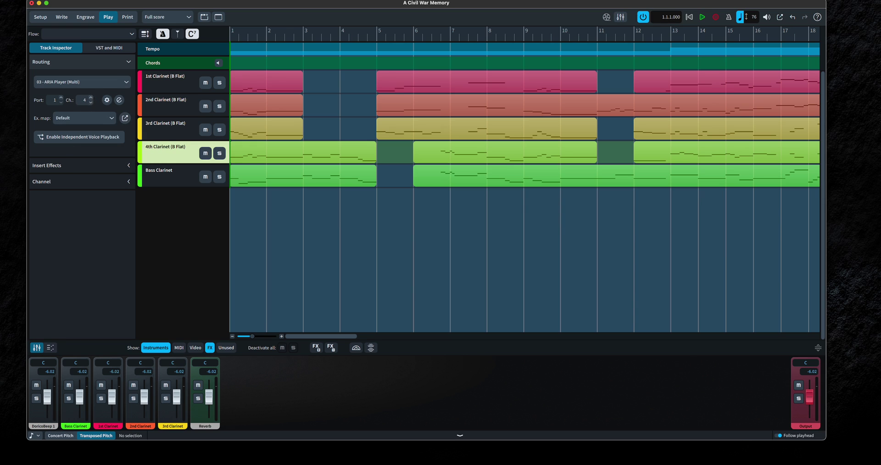
Route the Bass Clarinet track to 03 - ARIA Player (Multi) on channel 5 and check the player's loaded slots
left_click(163, 180)
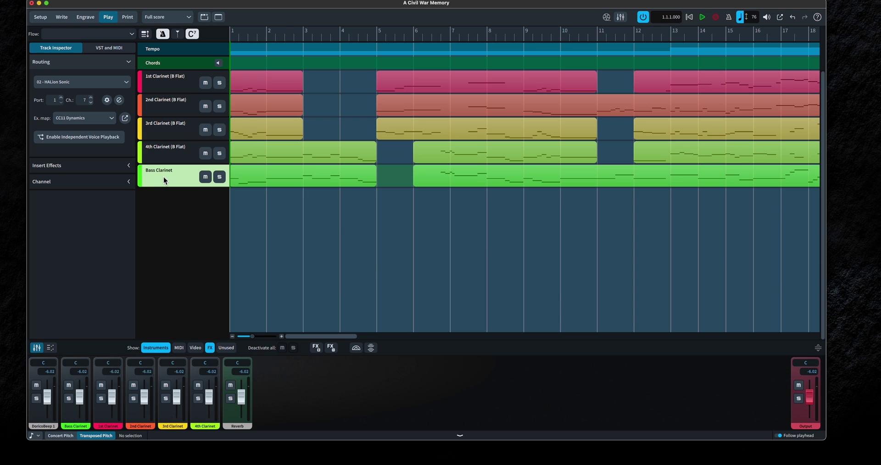
left_click(82, 81)
left_click(70, 127)
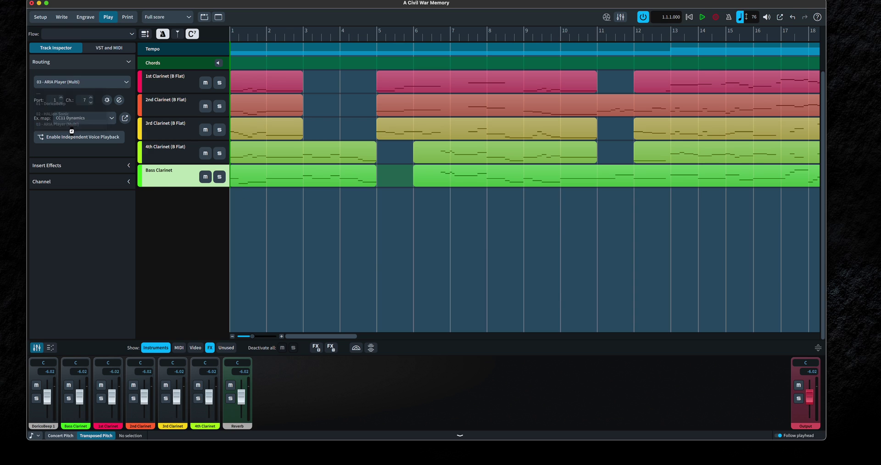
left_click(91, 98)
left_click(90, 98)
left_click(91, 98)
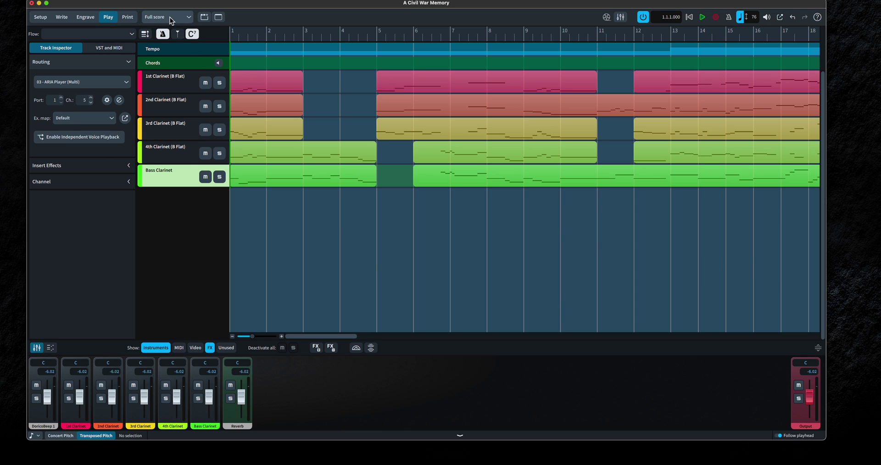
left_click(118, 101)
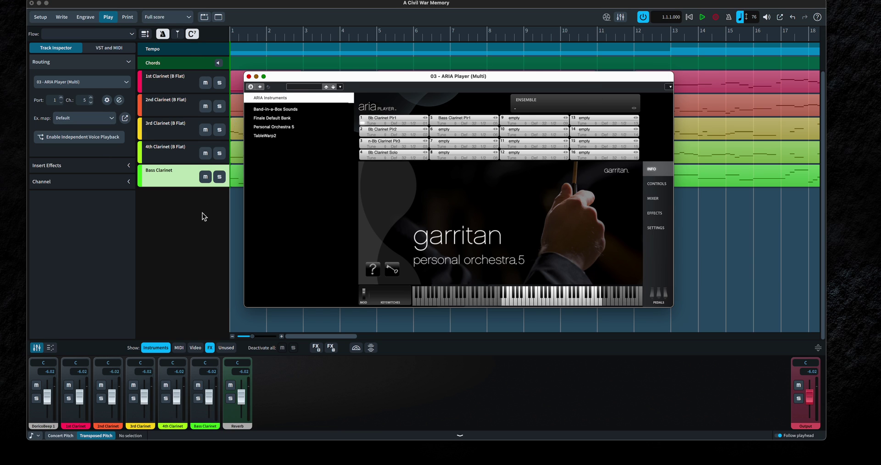
key("super+w")
Set the expression map of the 1st, 2nd and 3rd Clarinet tracks to Modulation Wheel Dynamics
left_click(174, 78)
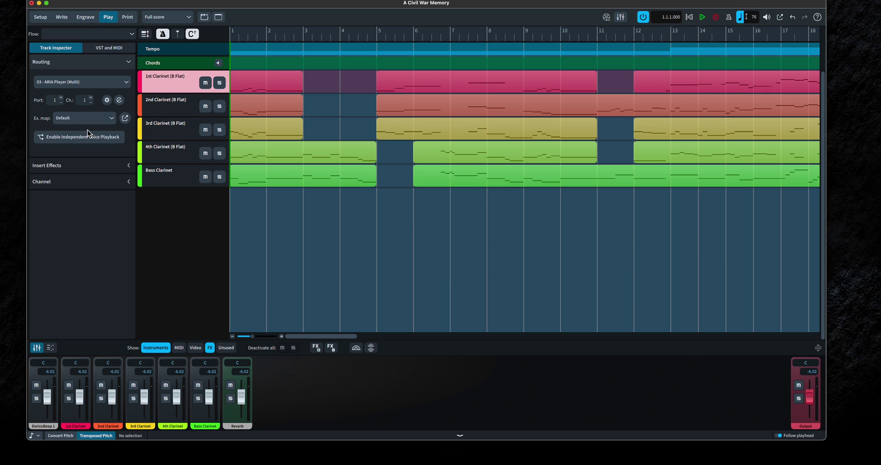
left_click(79, 119)
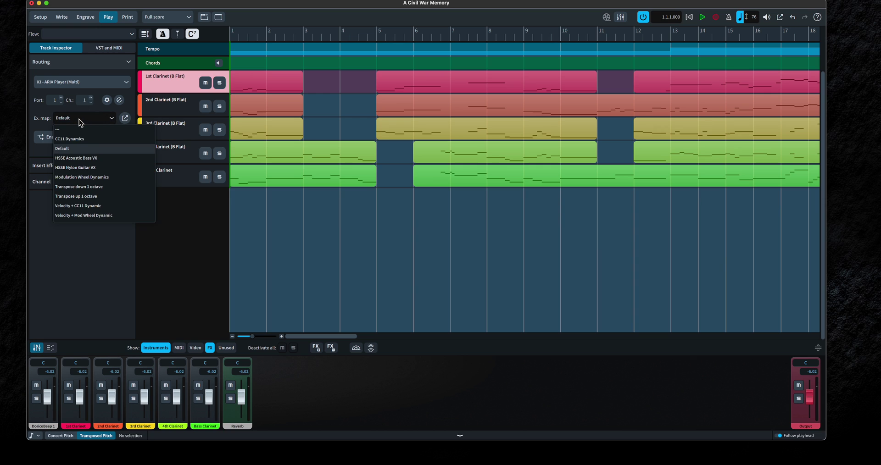
left_click(76, 179)
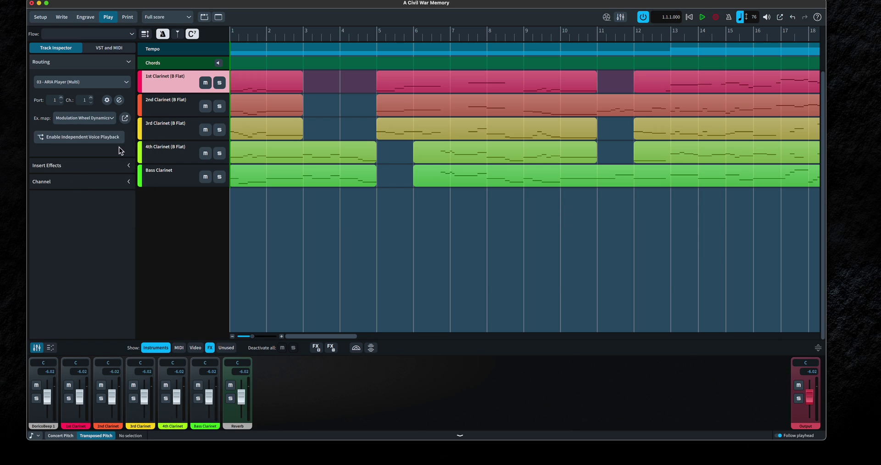
left_click(175, 100)
left_click(109, 120)
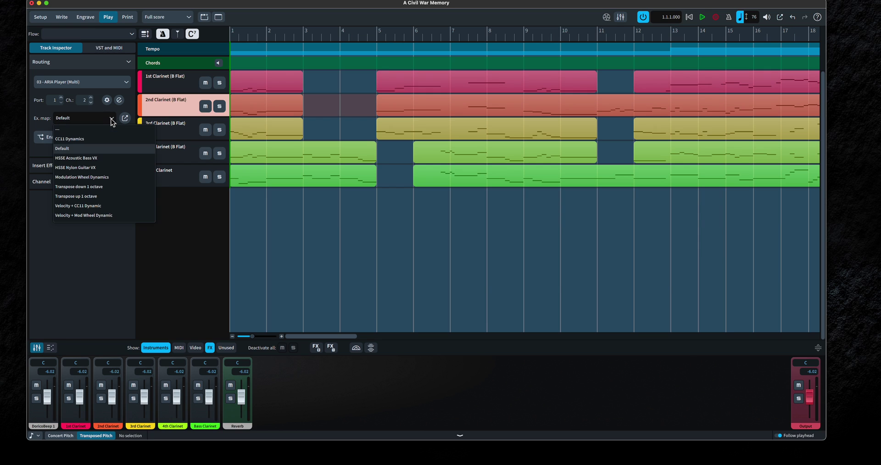
left_click(81, 176)
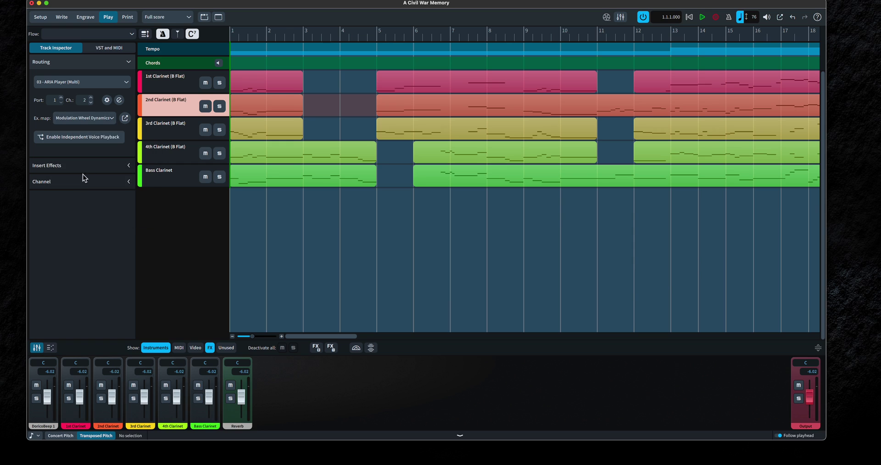
left_click(154, 135)
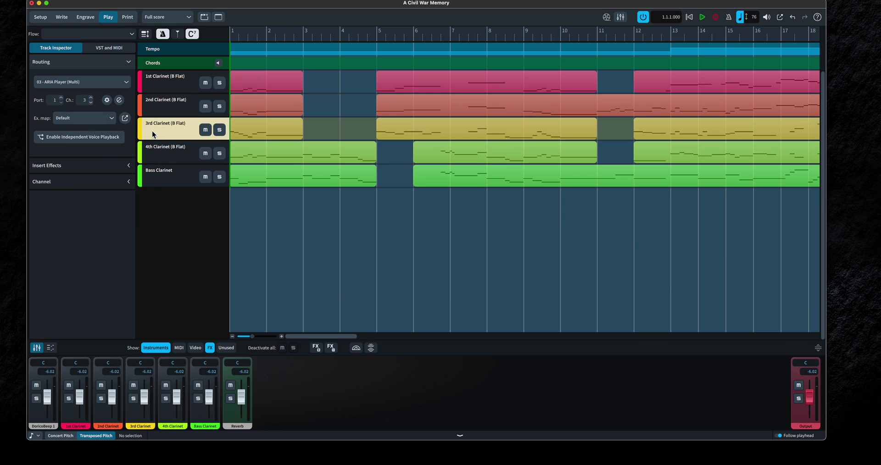
left_click(88, 118)
left_click(84, 177)
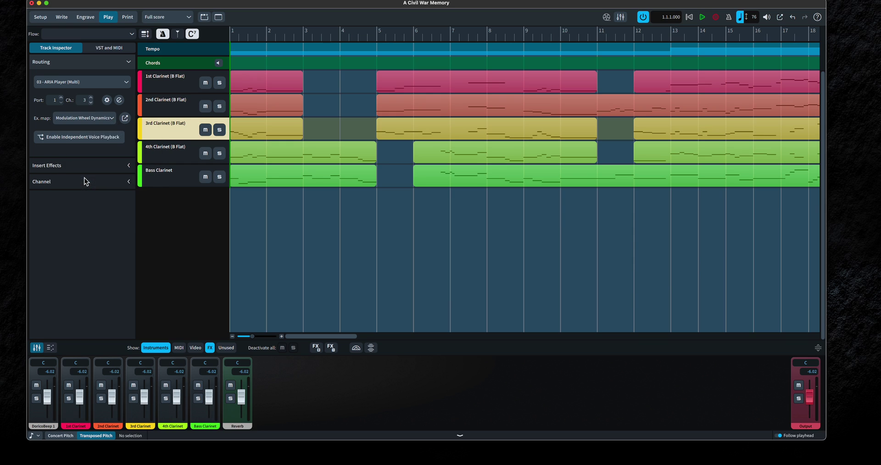
Set the expression map of the 4th Clarinet and Bass Clarinet tracks to Modulation Wheel Dynamics
left_click(164, 155)
left_click(80, 121)
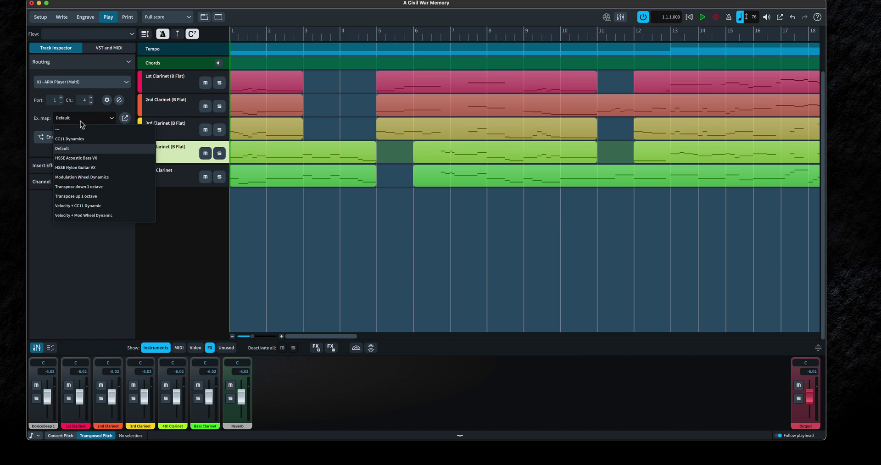
left_click(82, 178)
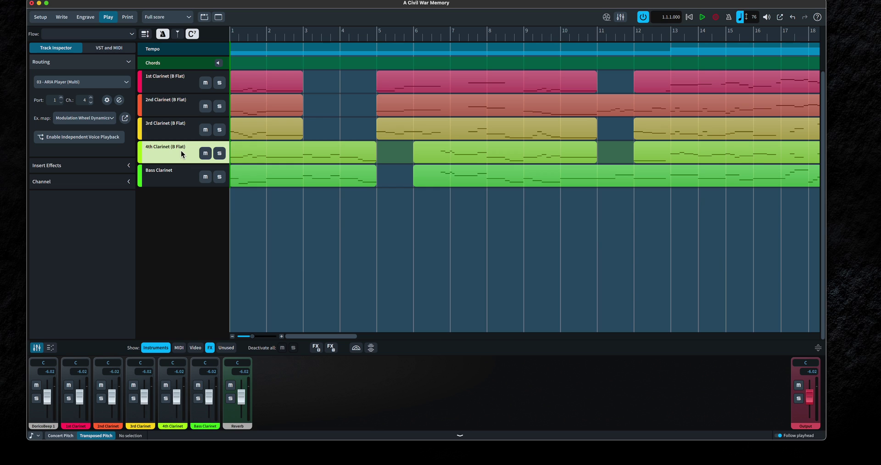
left_click(175, 180)
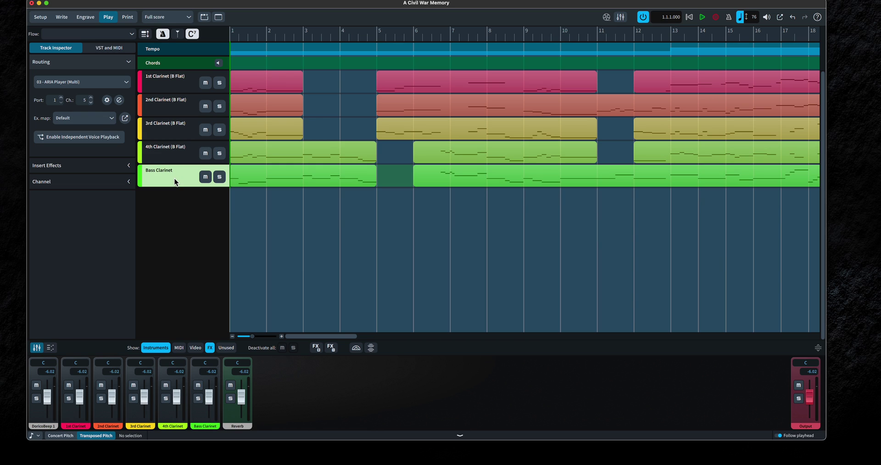
left_click(98, 118)
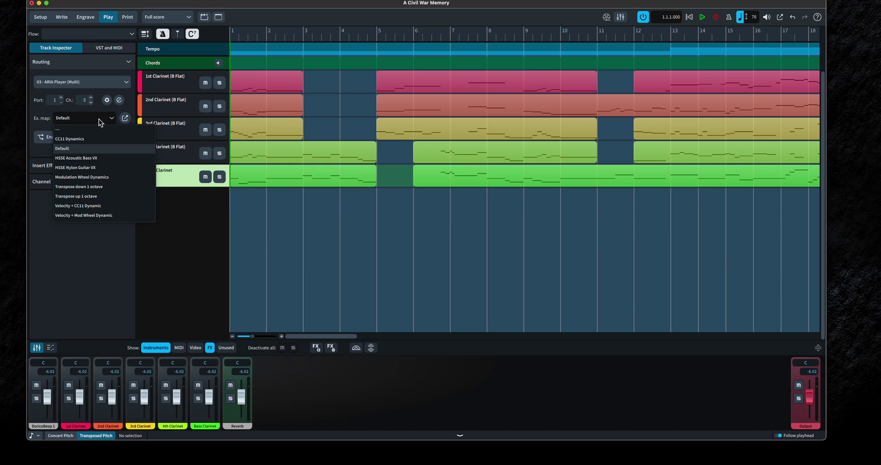
left_click(82, 178)
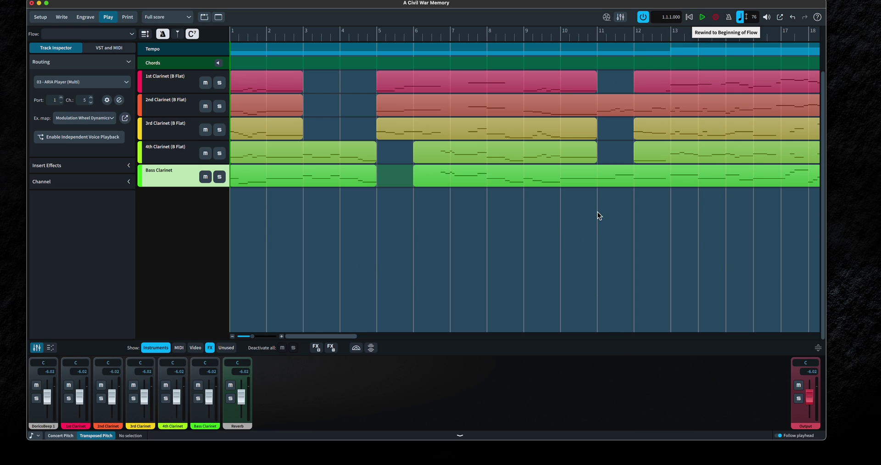
Play the score and solo the 1st and 2nd Clarinet channels in turn to check the mixer's output levels
key("space")
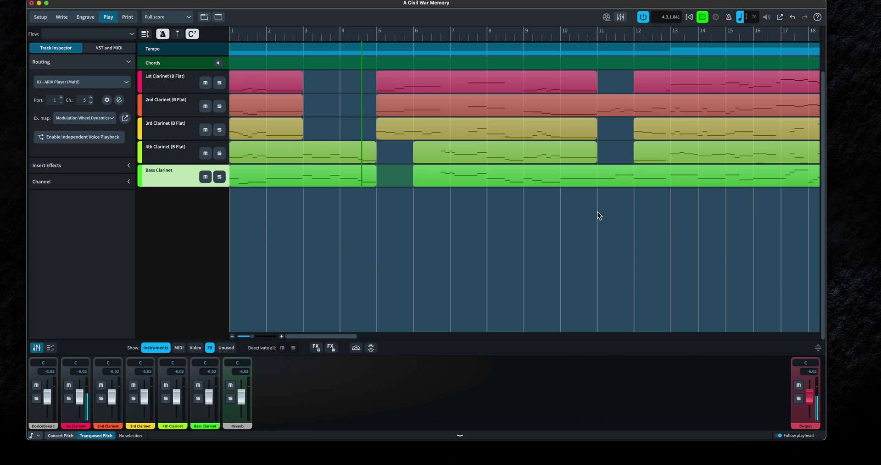
key("space")
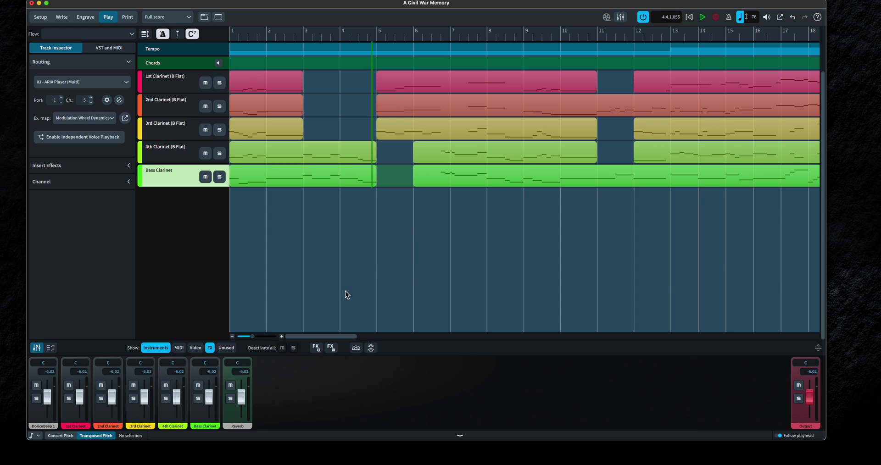
key("space")
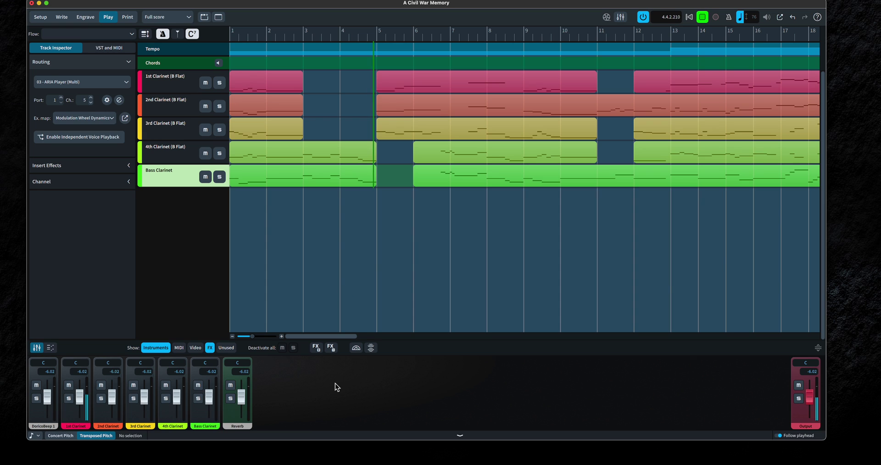
left_click(71, 397)
left_click(71, 398)
left_click(102, 399)
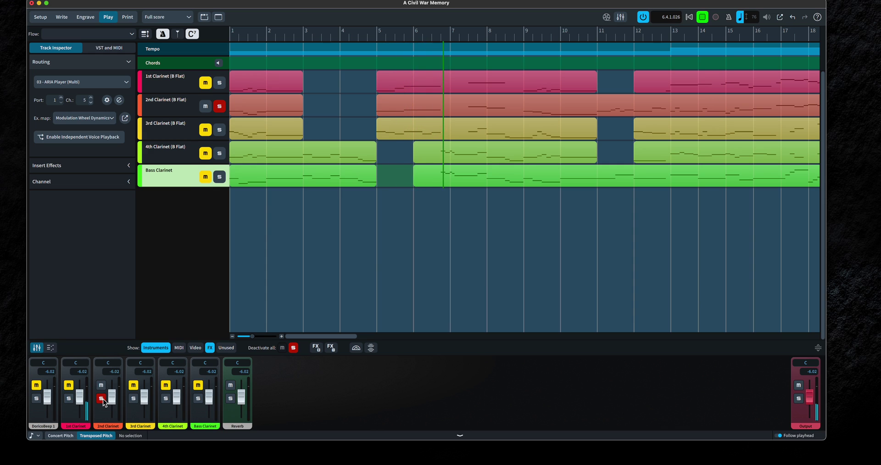
left_click(101, 399)
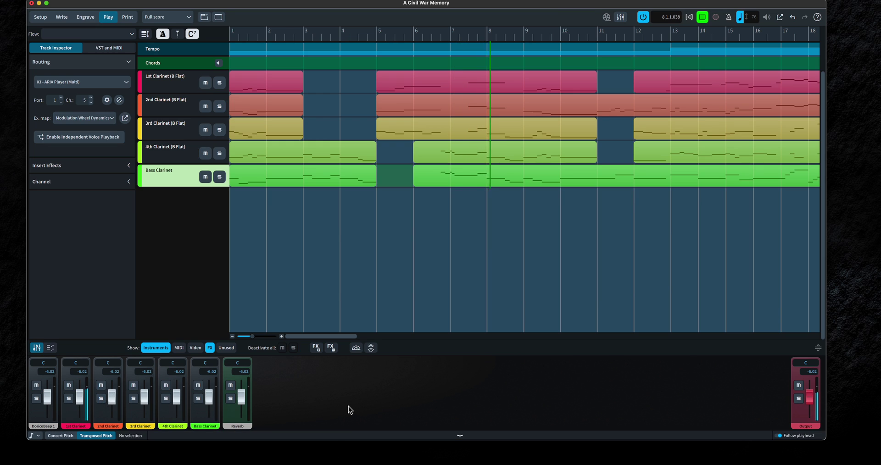
key("space")
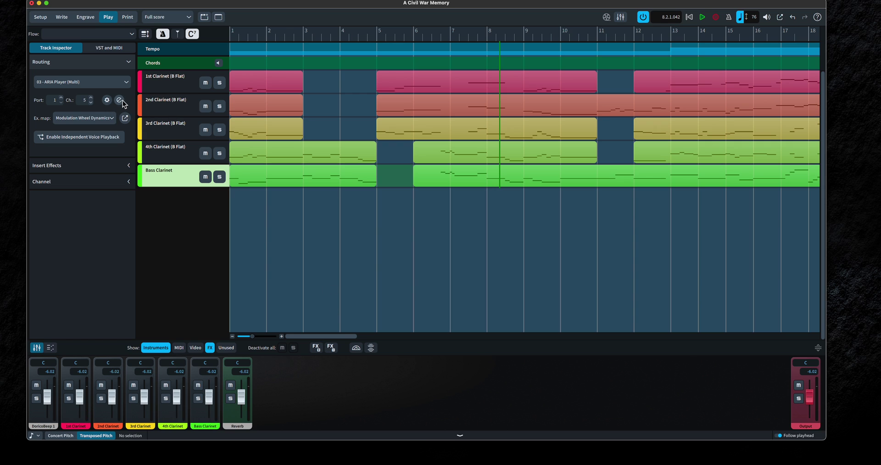
In the ARIA Player, assign Bb Clarinet Plr2 to output 3/4 and the third slot's clarinet to output 5/6
left_click(125, 118)
left_click_drag(364, 77, 262, 43)
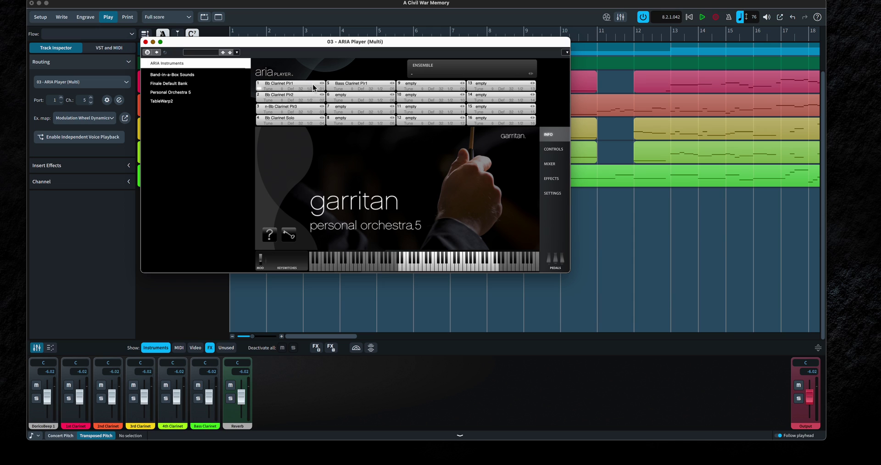
left_click(312, 101)
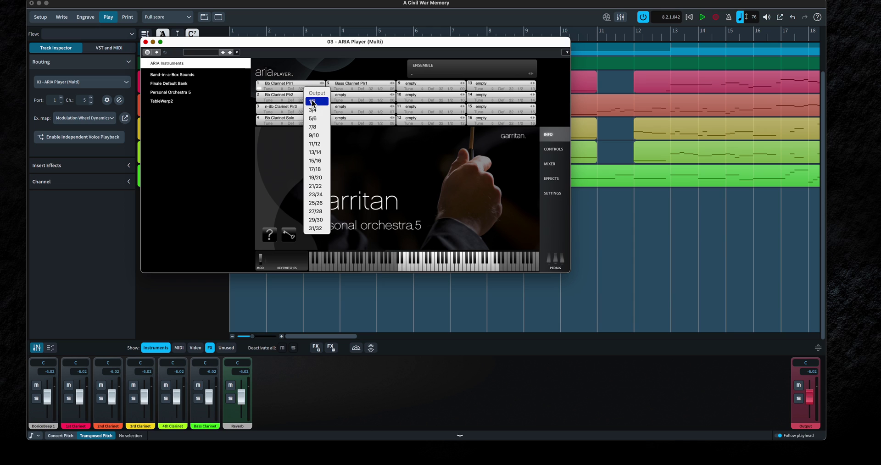
left_click(312, 111)
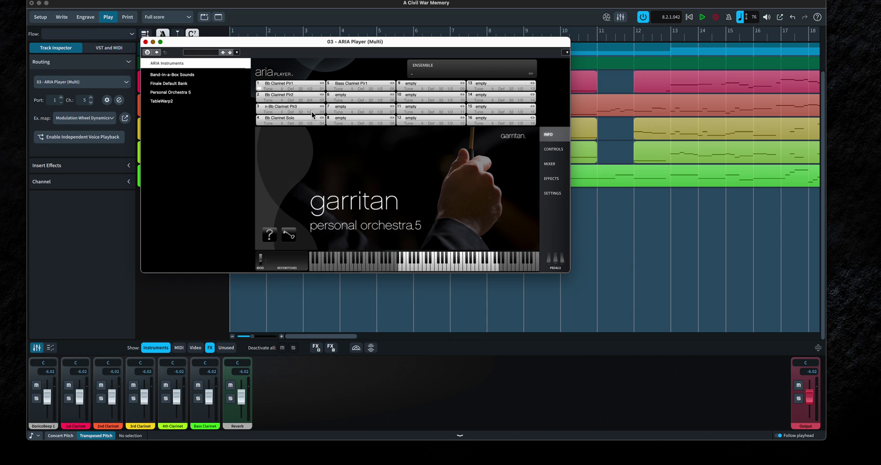
left_click(311, 112)
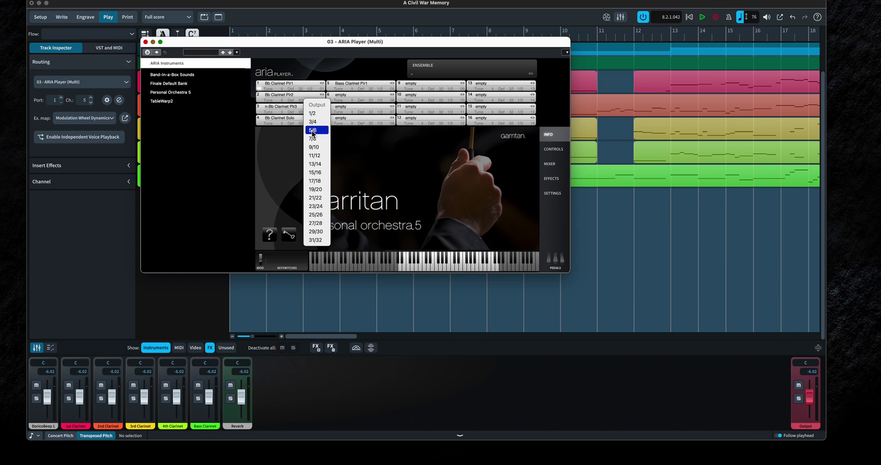
left_click(312, 131)
Assign Bb Clarinet Solo to output 7/8 and Bass Clarinet Plr1 to output 9/10, and return to the score project
left_click(310, 124)
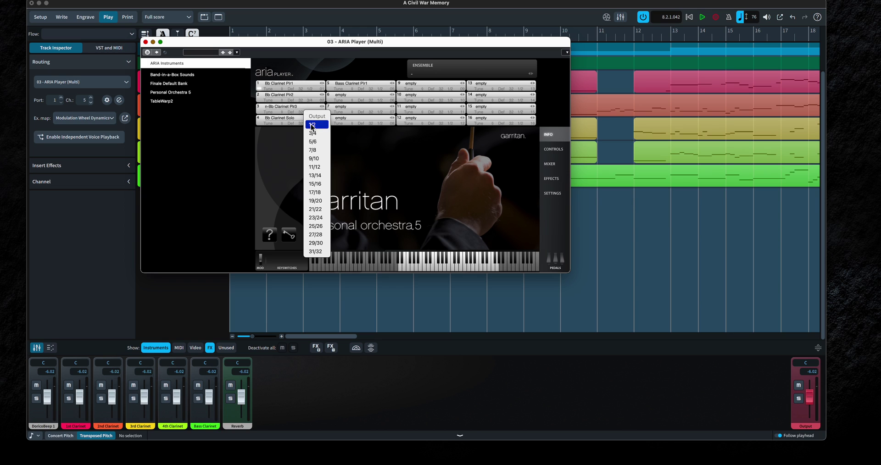
left_click(313, 149)
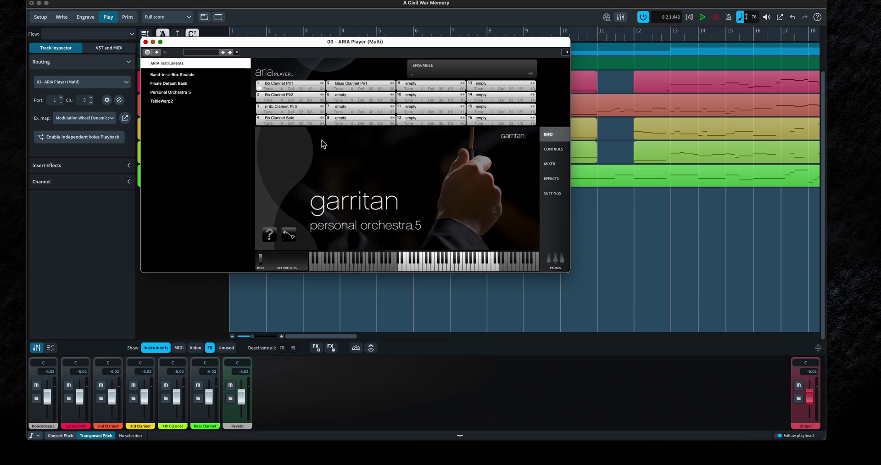
left_click(380, 88)
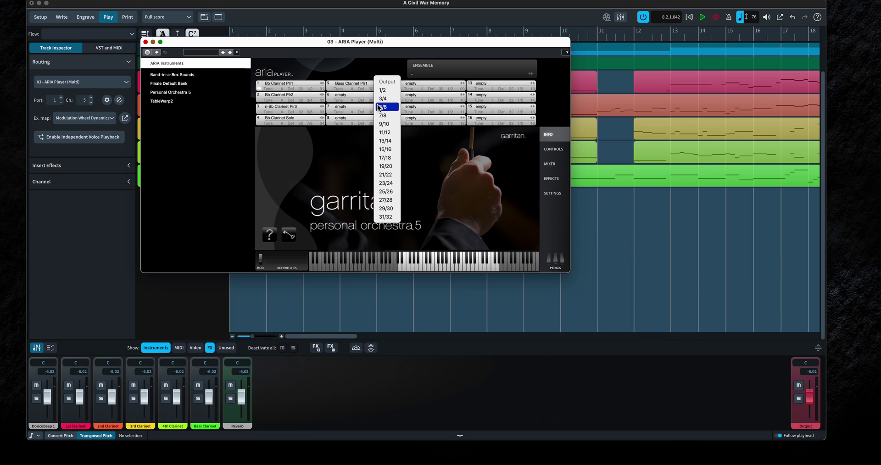
left_click(381, 125)
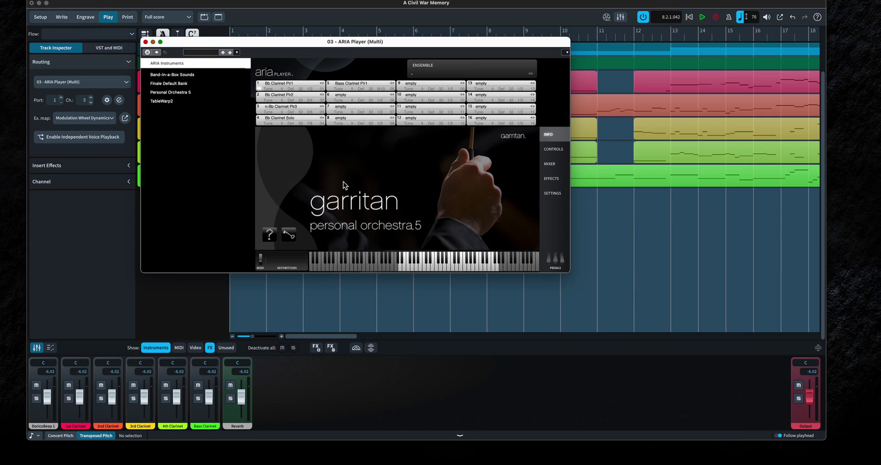
left_click(316, 426)
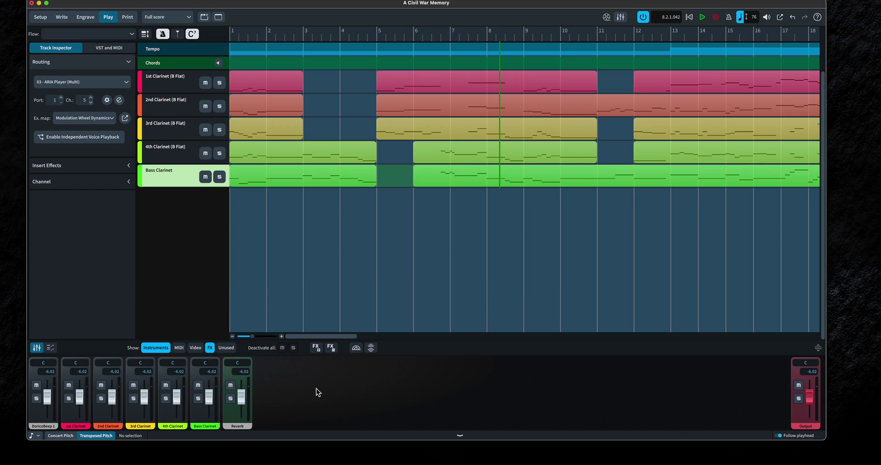
Play the flow from the beginning and solo the 2nd, 3rd and 4th Clarinet channels in turn to check their separate outputs
left_click(687, 18)
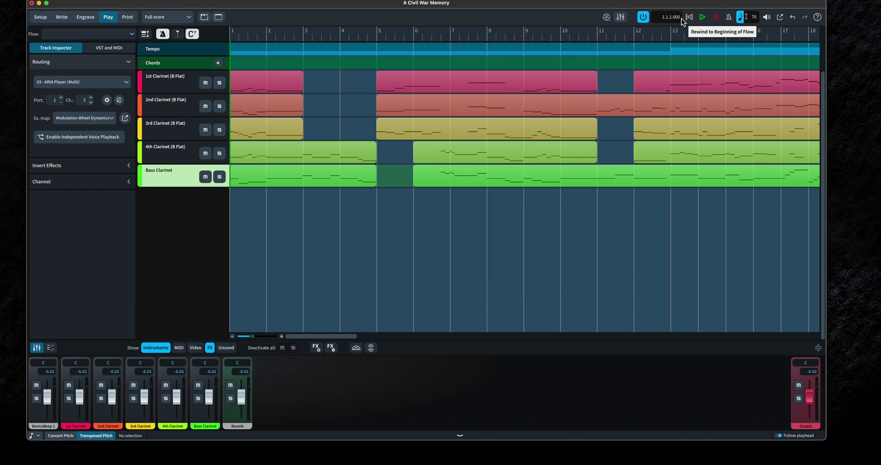
key("space")
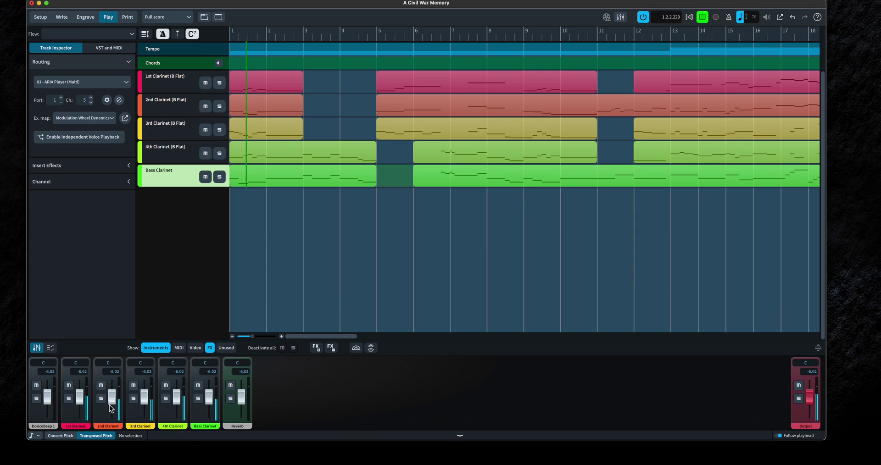
left_click(102, 398)
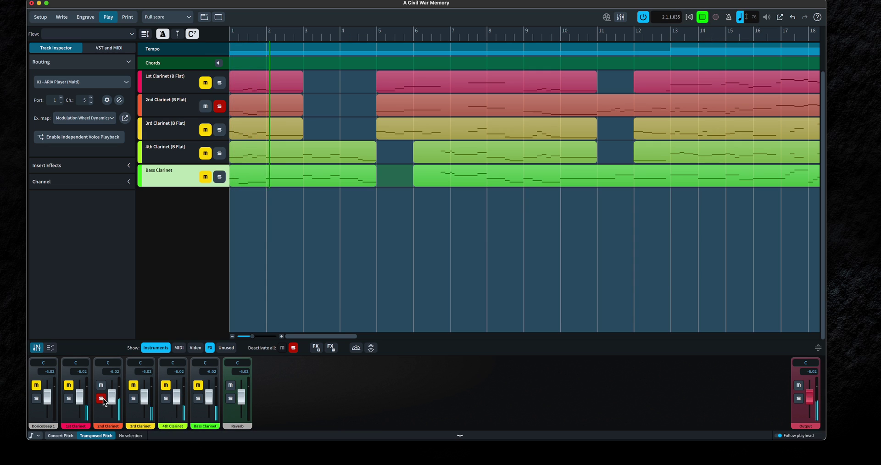
left_click(101, 399)
left_click(133, 398)
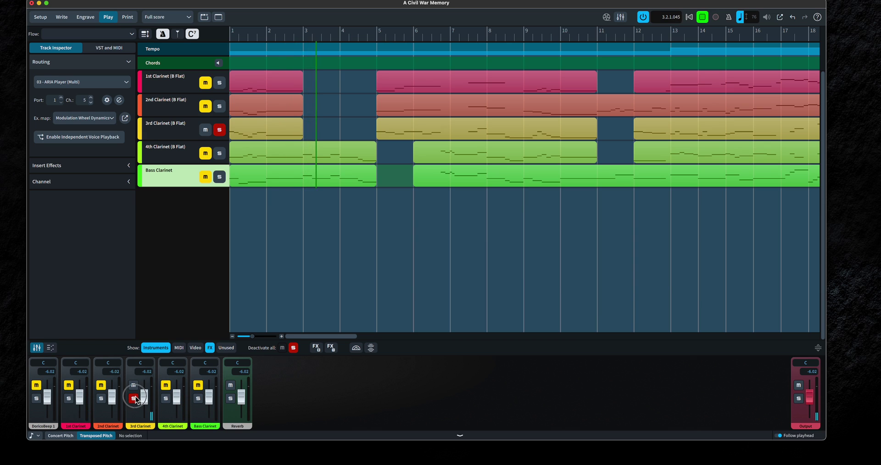
left_click(134, 398)
left_click(165, 398)
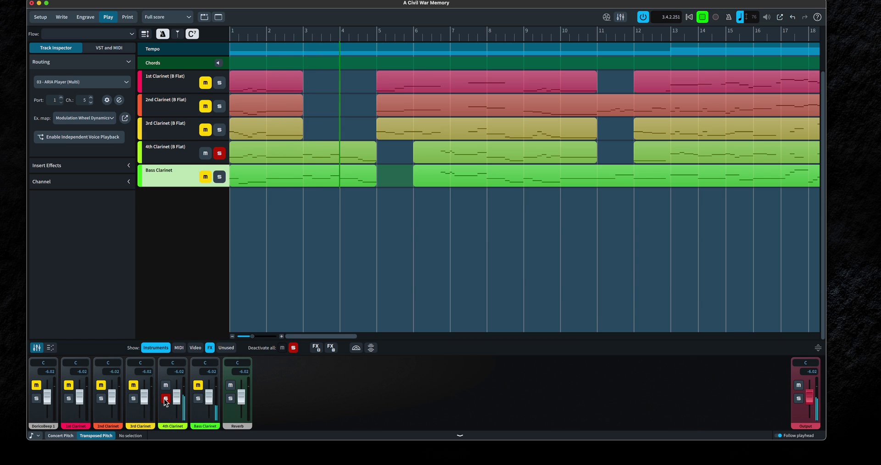
left_click(165, 399)
key("space")
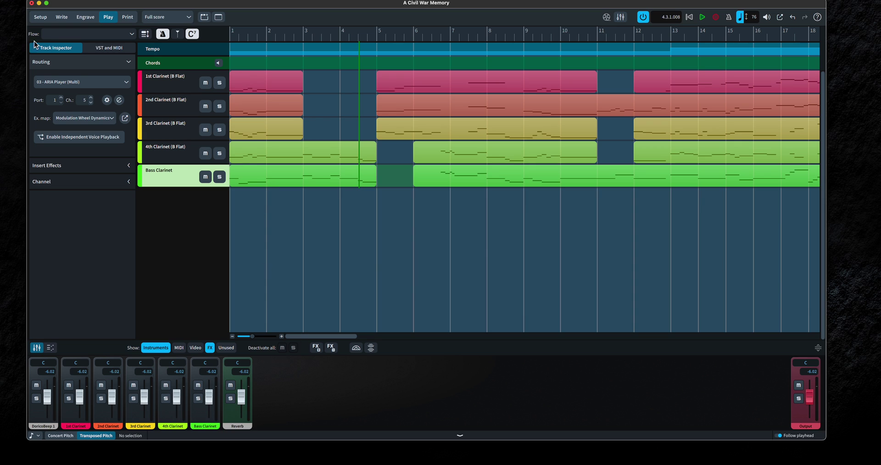
Review the project's VST instruments and the 03 - ARIA Player (Multi) window, closing the player when done
left_click(96, 49)
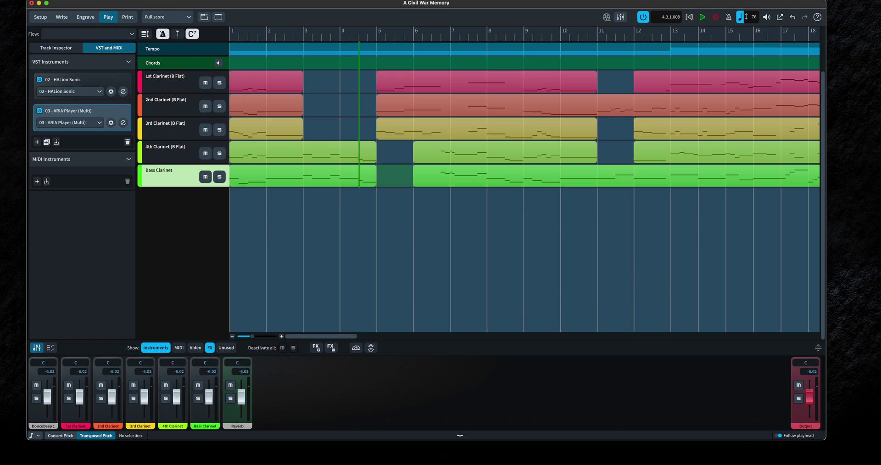
left_click(123, 122)
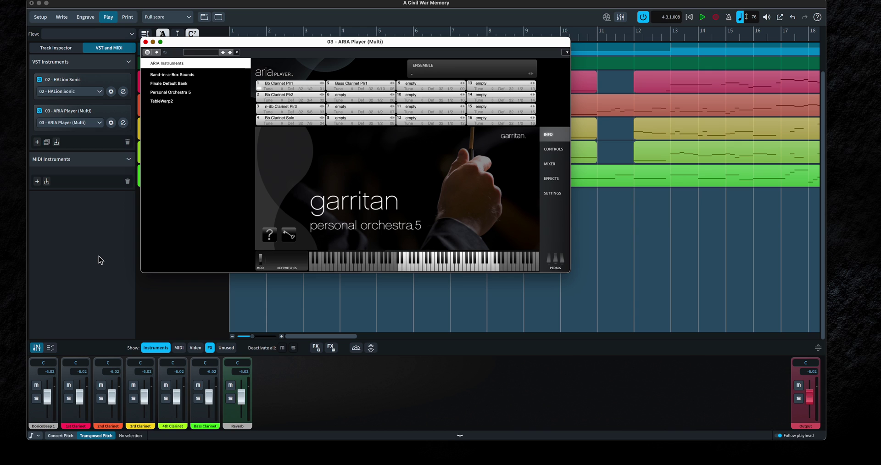
key("super+w")
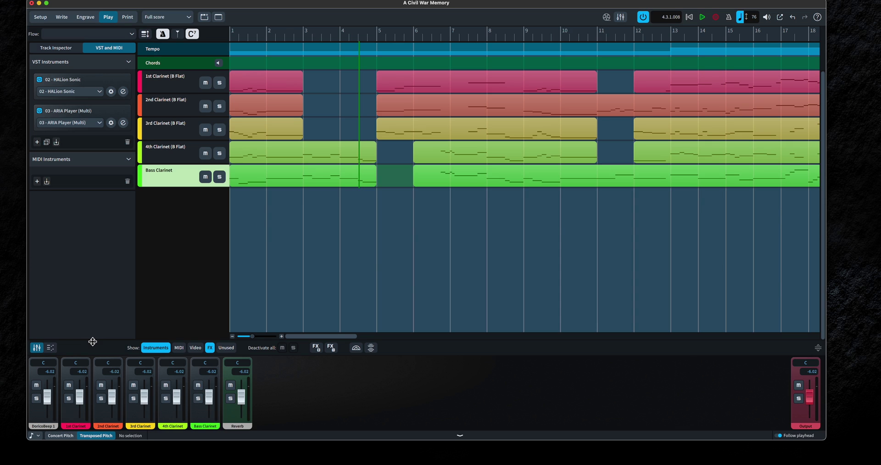
Enlarge the mixer, expand the channels' insert slots, and open the REVerence effect on the Reverb channel
left_click_drag(92, 342, 118, 205)
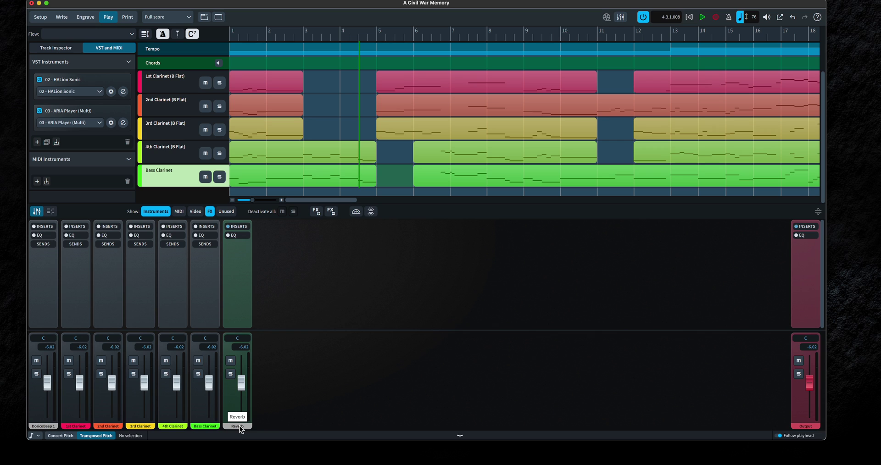
left_click(239, 227)
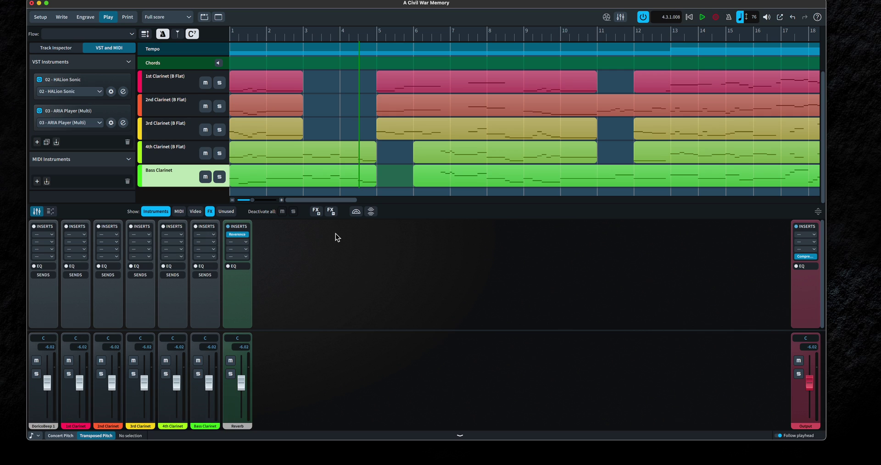
left_click(237, 235)
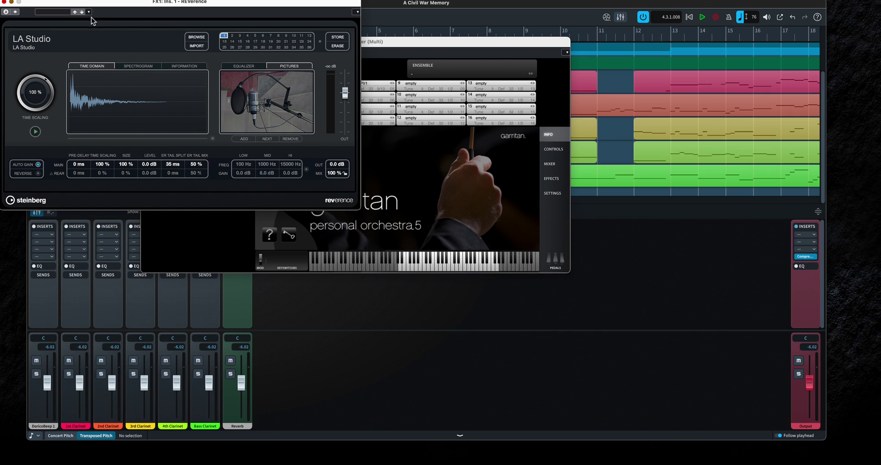
Load the Warm Wooden Church A preset in the Reverb channel's REVerence effect and return to the score project
left_click(197, 37)
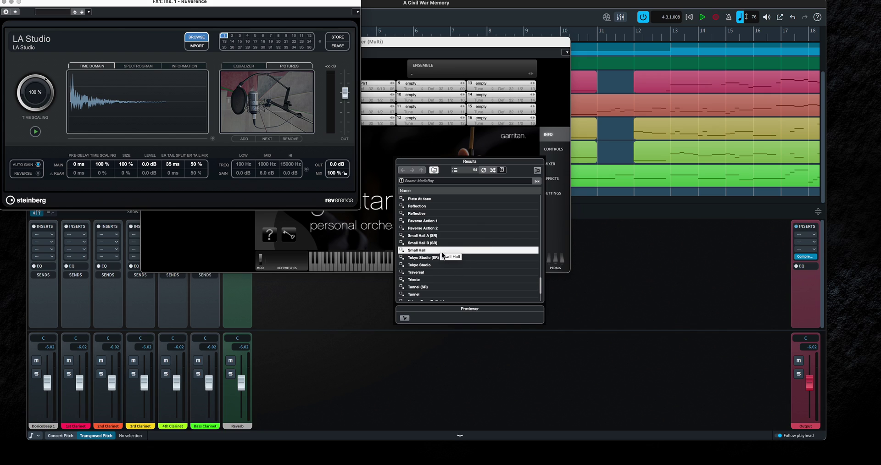
scroll(440, 248, "down", 3)
scroll(443, 253, "down", 4)
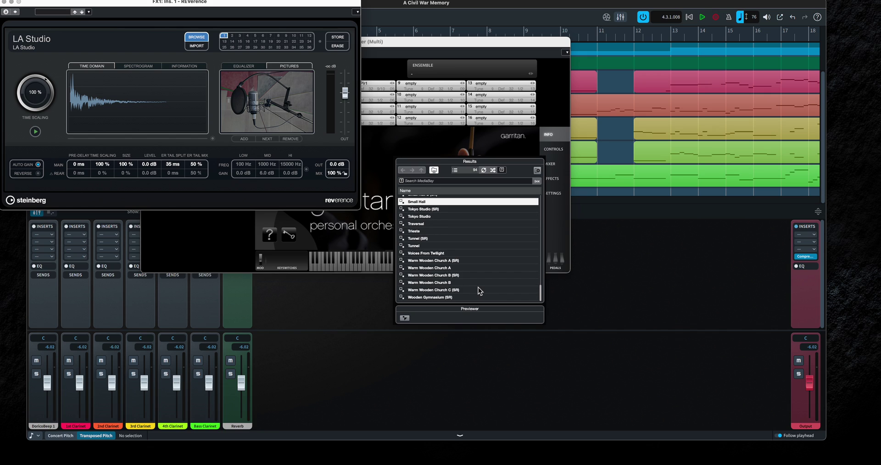
left_click(429, 269)
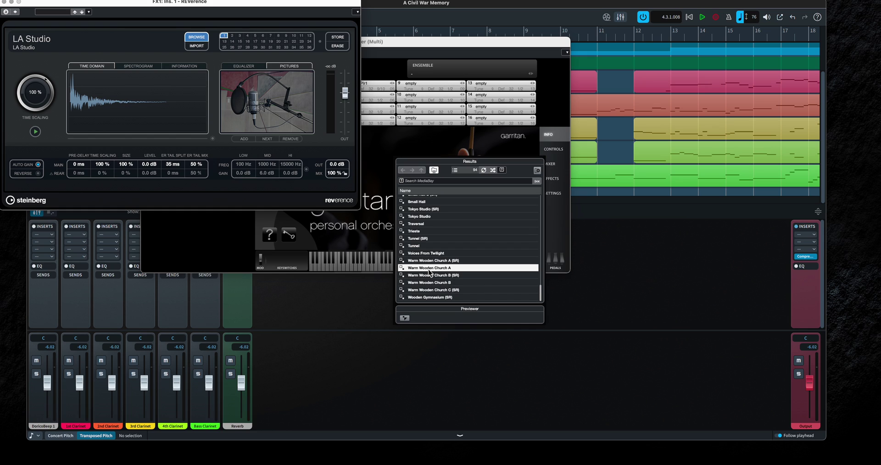
double_click(430, 269)
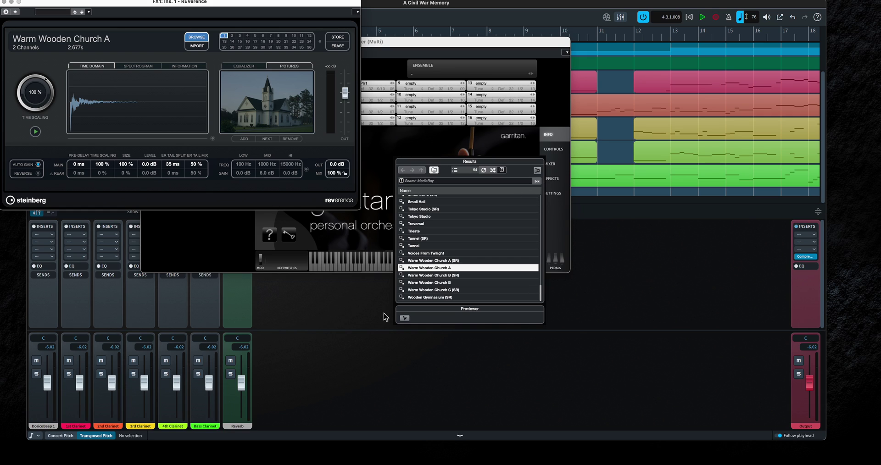
double_click(429, 270)
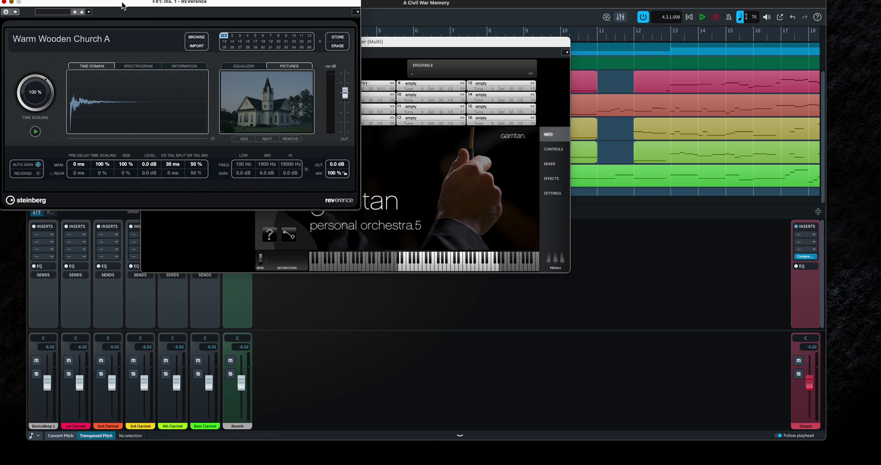
left_click(351, 390)
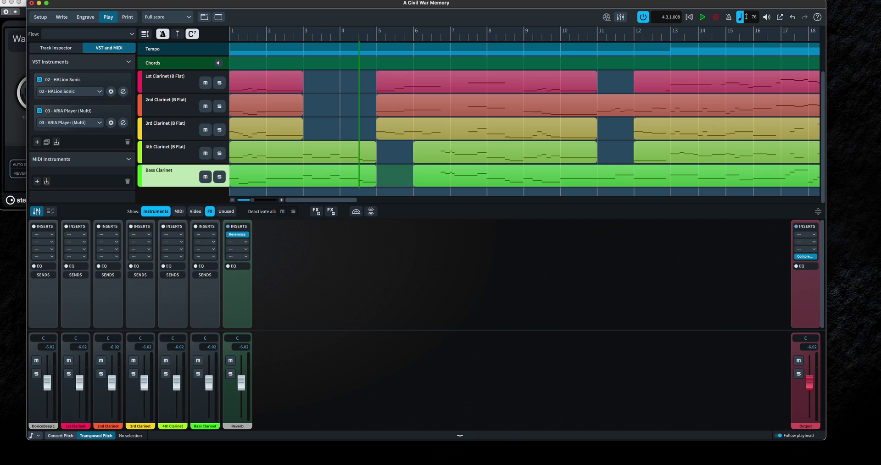
Play the flow from the beginning to listen to the clarinets with the Warm Wooden Church A reverb, and stop playback
left_click(688, 18)
key("space")
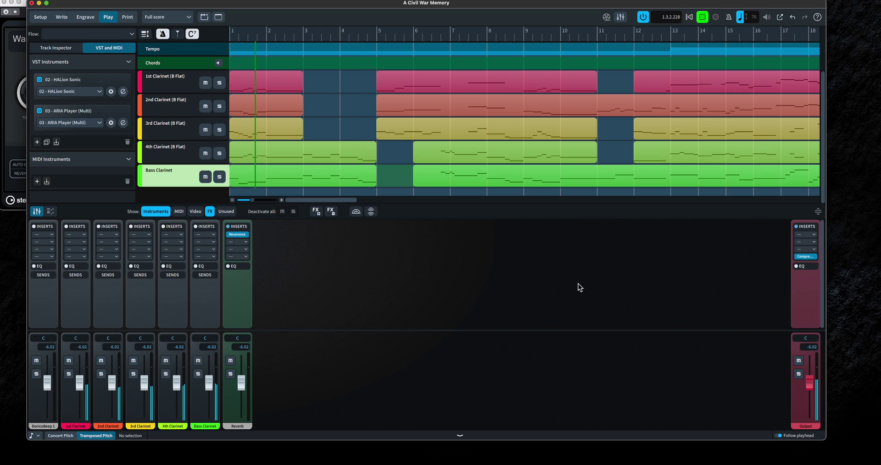
key("space")
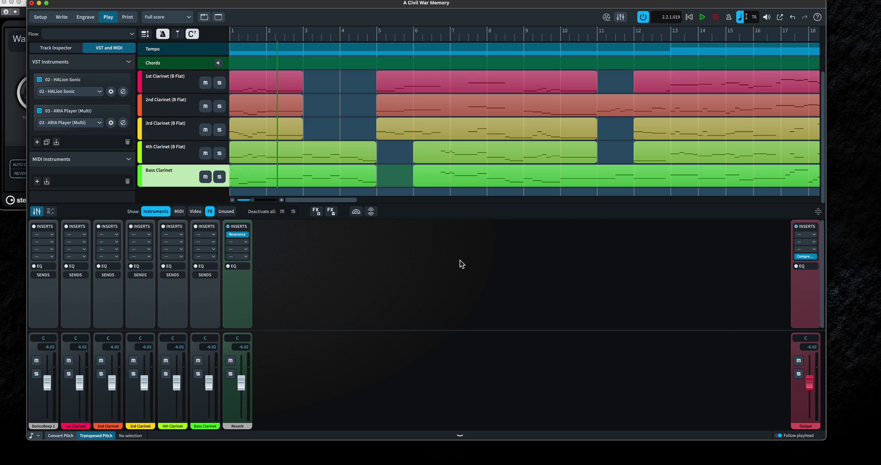
Expand the channels' sends, move all clarinets together along the centre line to the second arc in Live Stage, and close it
left_click(44, 275)
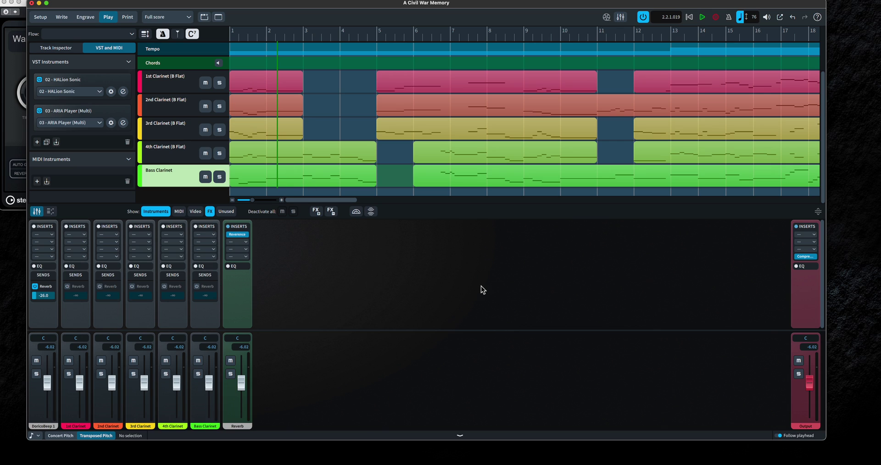
left_click(356, 211)
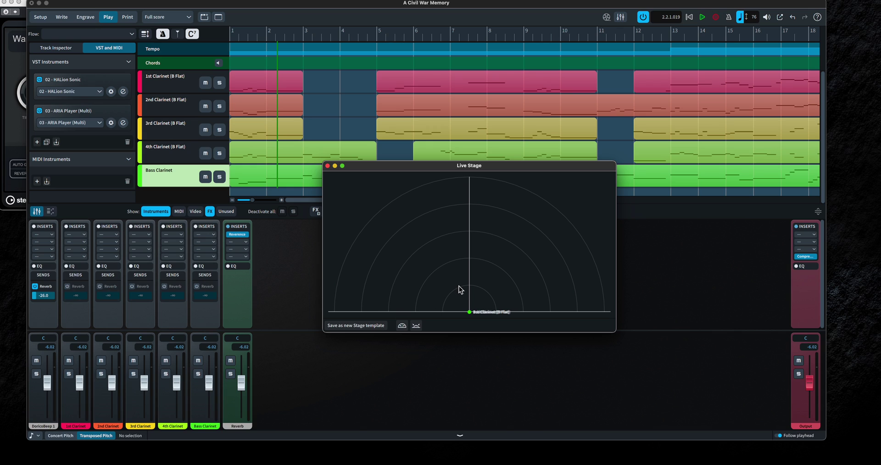
left_click_drag(459, 286, 538, 335)
left_click_drag(441, 291, 543, 334)
left_click_drag(472, 312, 470, 259)
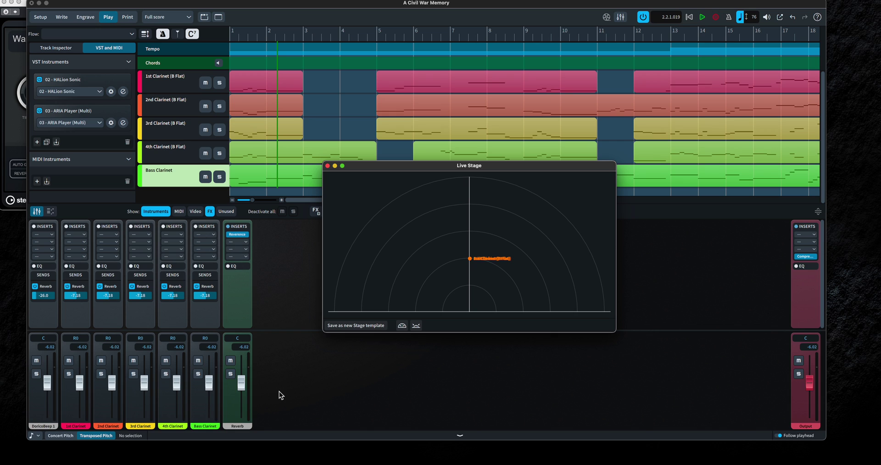
key("super+w")
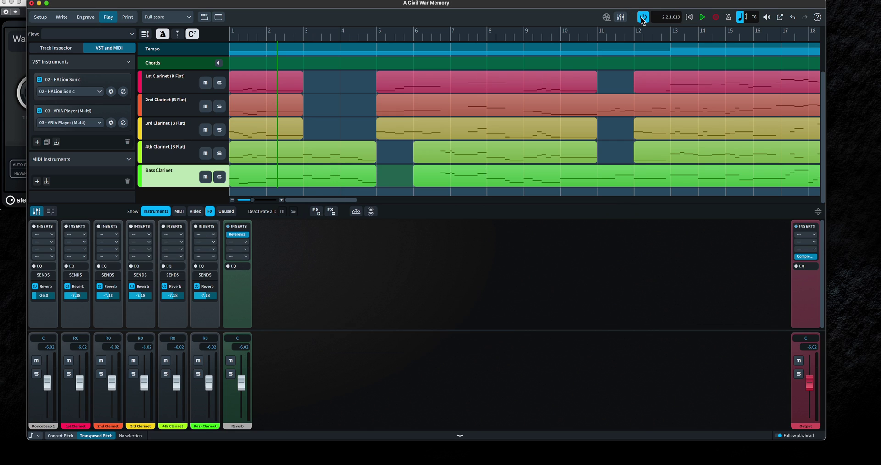
Play the flow from the beginning to hear the clarinets at their new stage depth, and stop playback
left_click(690, 17)
key("space")
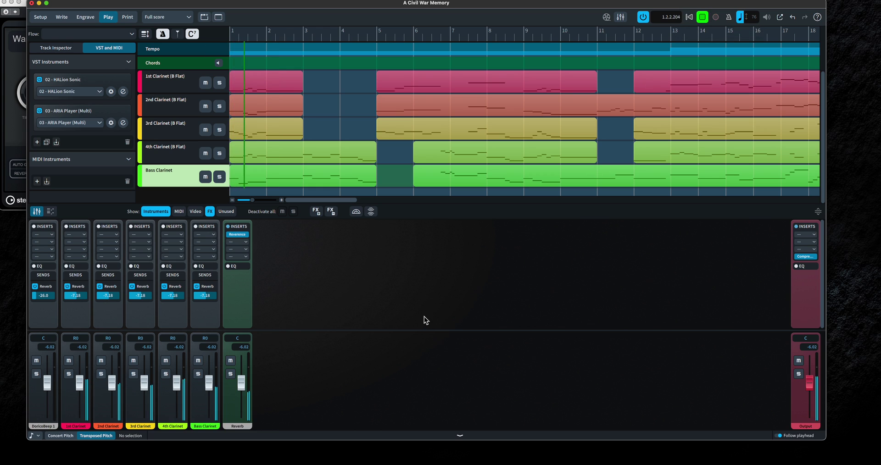
key("space")
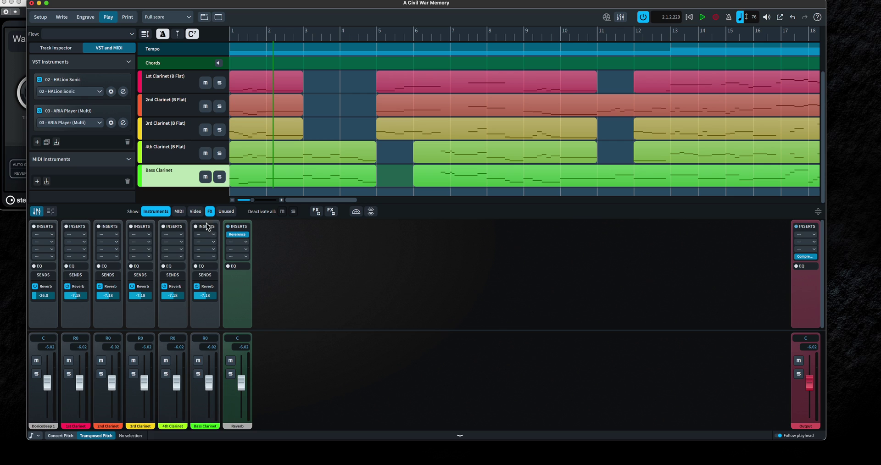
Load the Bright Viennese Hall preset in the REVerence effect and return to the score project
left_click(16, 126)
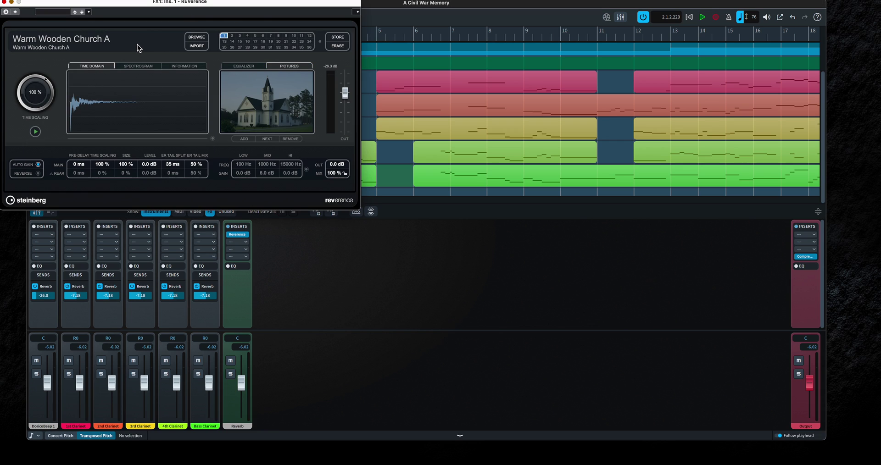
left_click(198, 39)
scroll(454, 224, "up", 3)
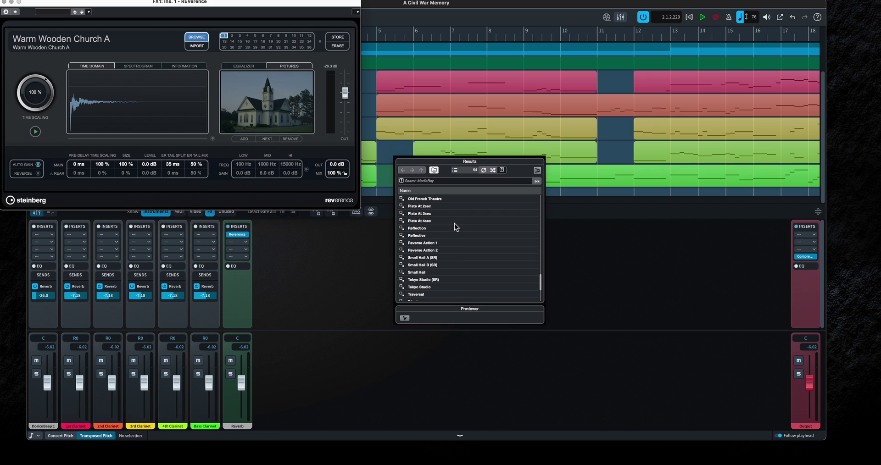
scroll(446, 277, "up", 20)
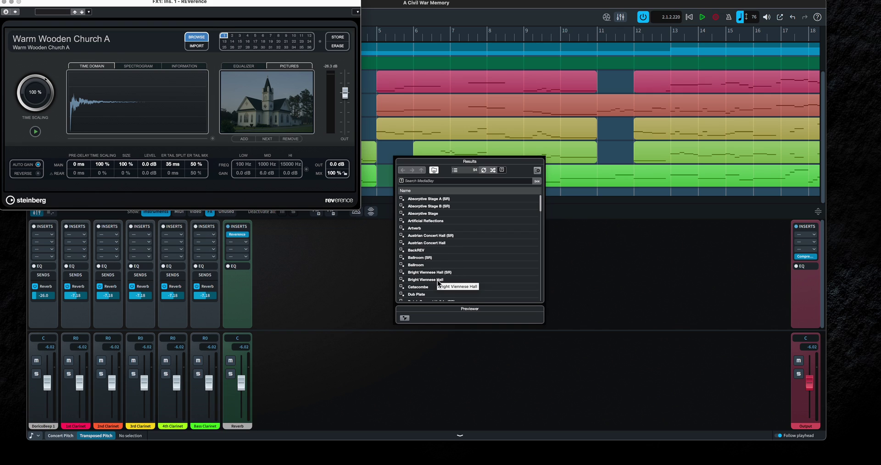
double_click(437, 280)
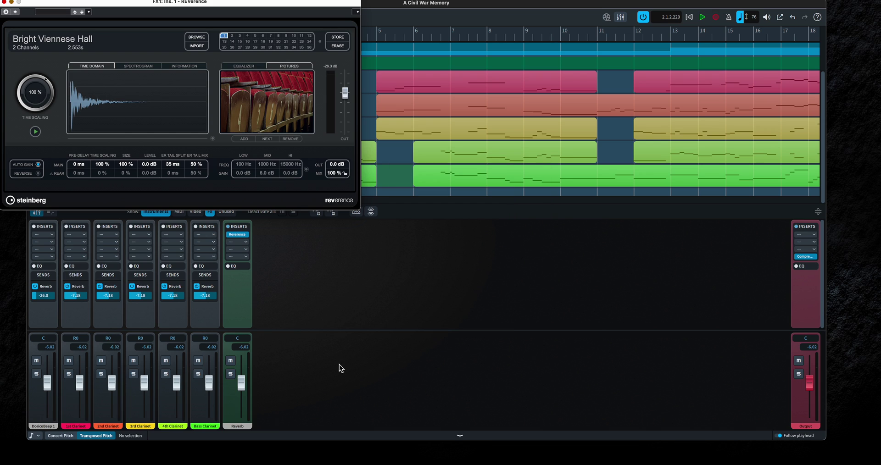
left_click(330, 301)
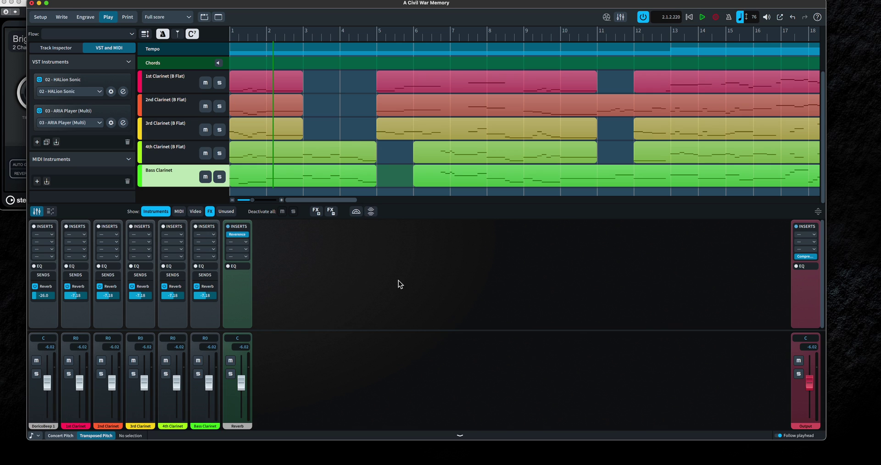
Play two short passages from the current playhead position to hear the Bright Viennese Hall reverb
key("space")
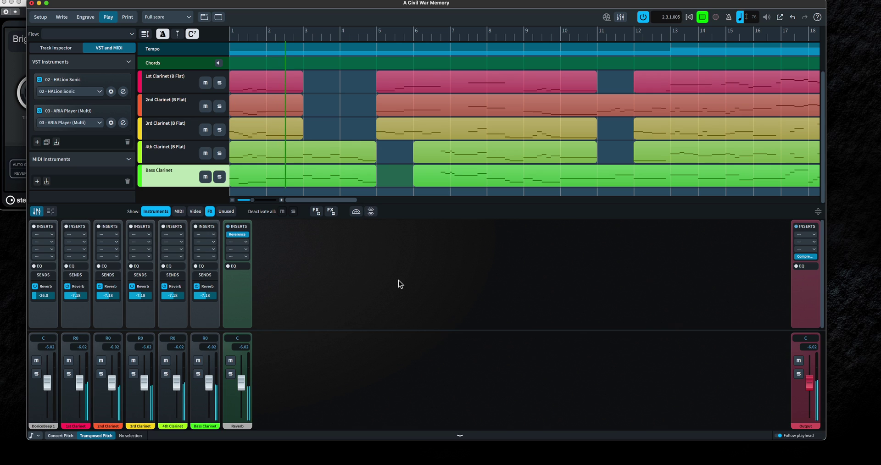
key("space")
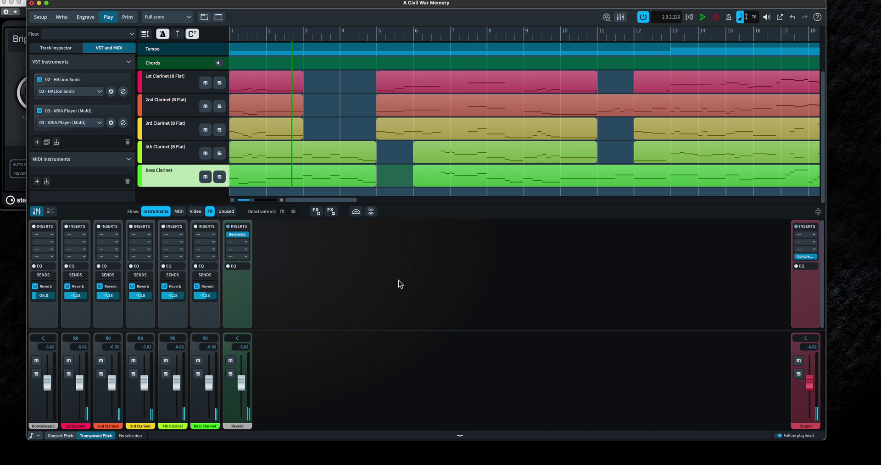
key("space")
key("space")
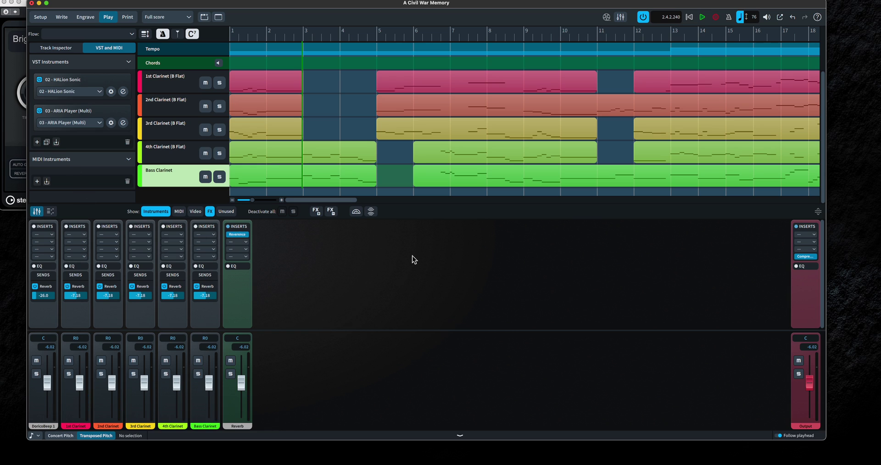
Move all the clarinets in Live Stage farther back along the centre line, between the fourth and outermost arcs
left_click(356, 211)
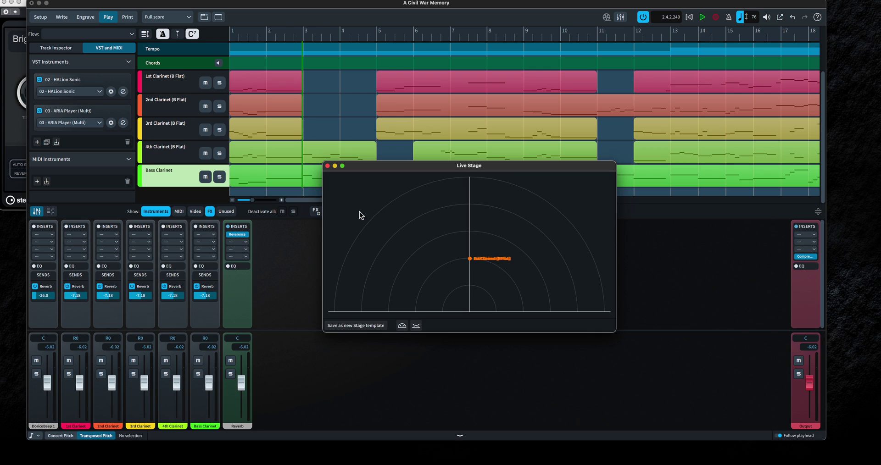
left_click_drag(470, 259, 470, 194)
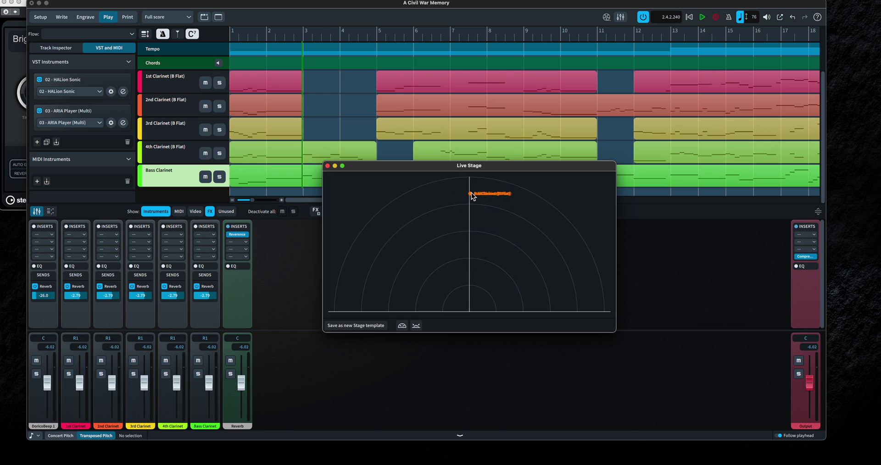
left_click(366, 383)
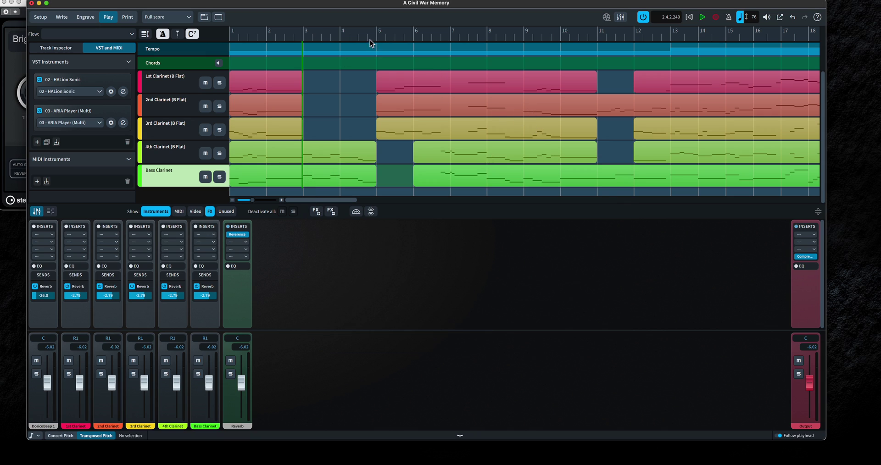
Resume playback in two short passages to hear the clarinets placed near the back of the stage
key("space")
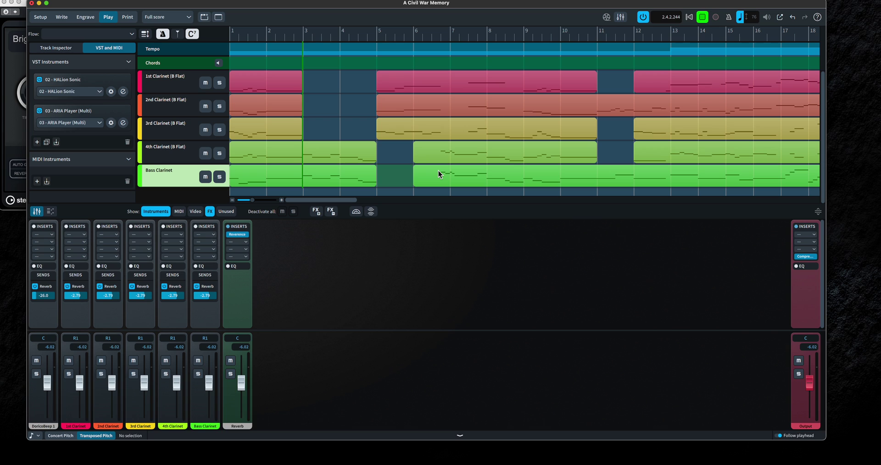
key("space")
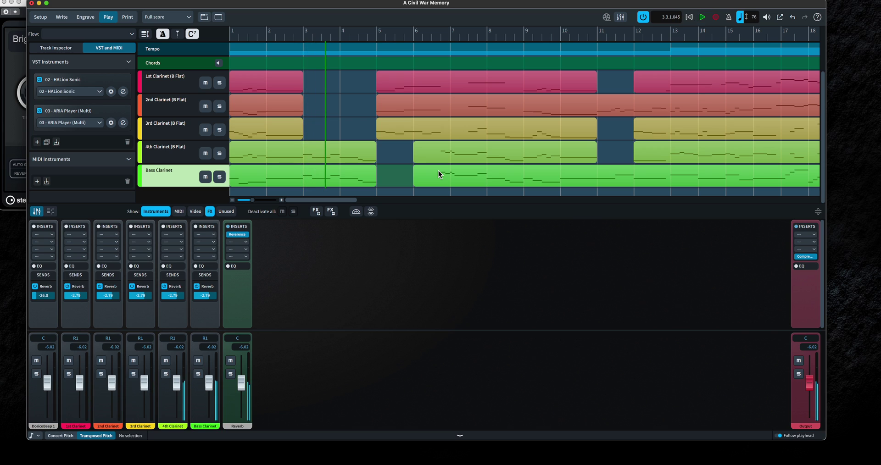
key("space")
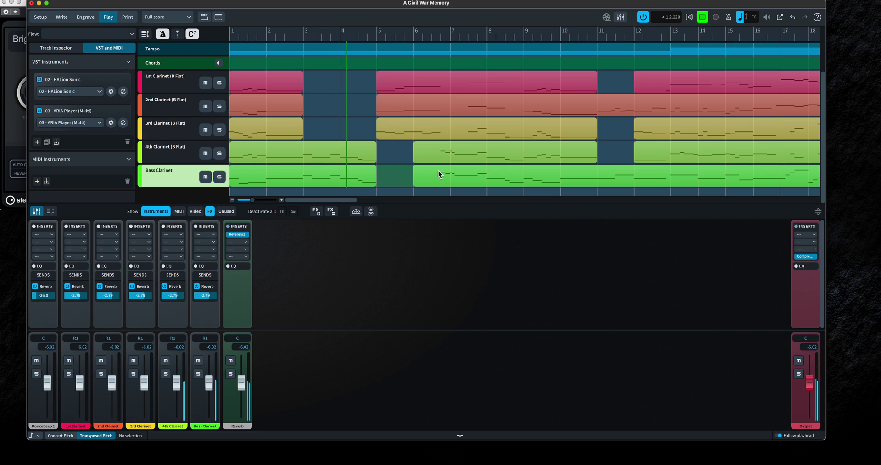
key("space")
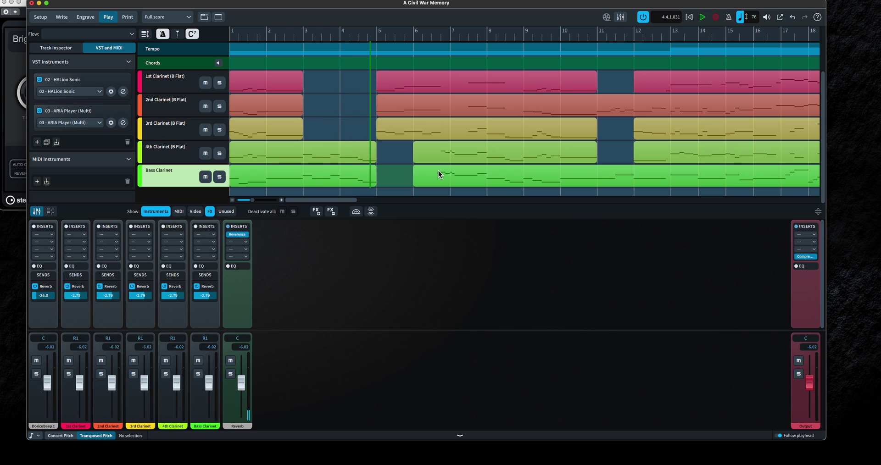
Review the players' positions in Live Stage and the far and near reverb sends in Live Space, closing both
left_click(357, 212)
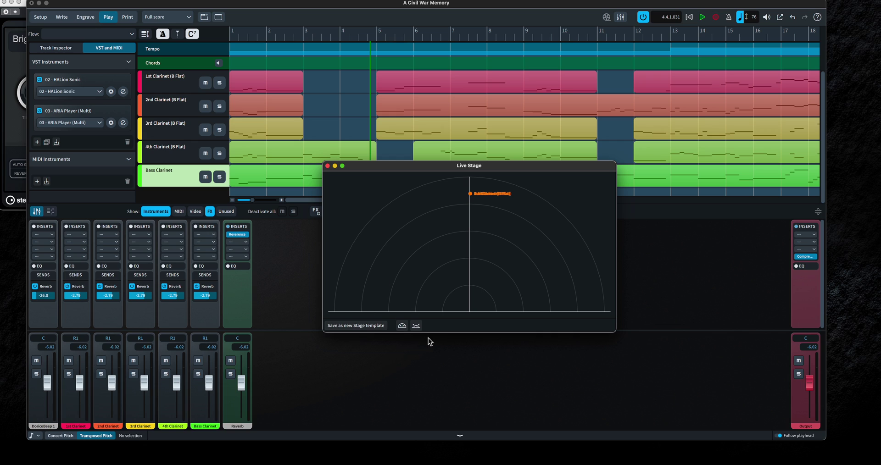
left_click(327, 166)
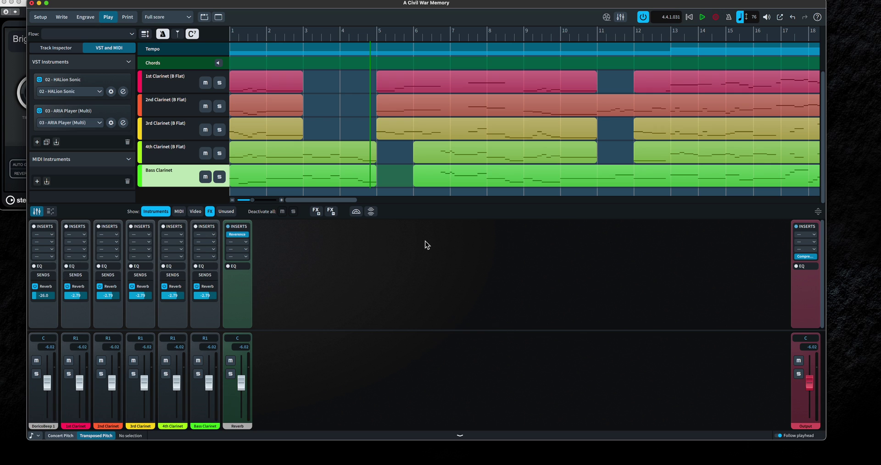
left_click(370, 212)
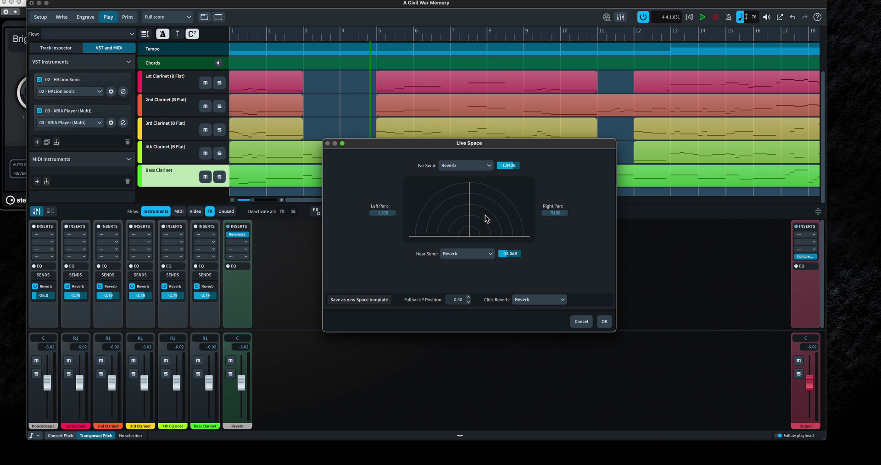
left_click(604, 322)
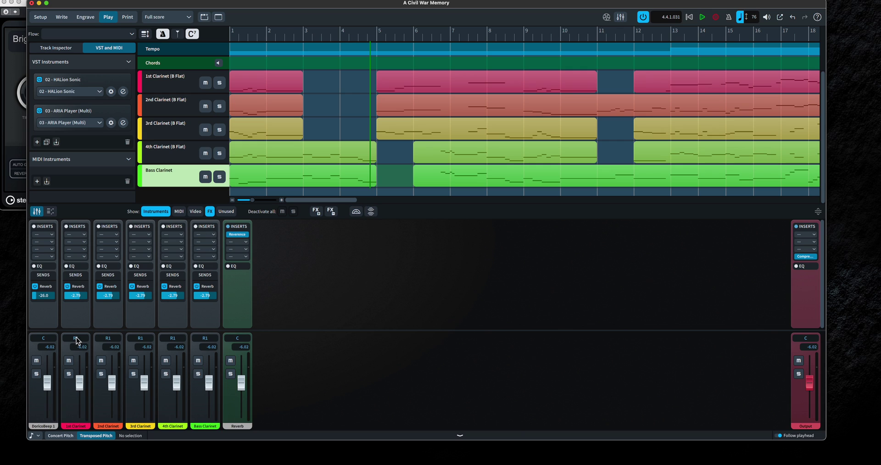
Pan the 1st Clarinet to L67, 2nd Clarinet to L41, 4th Clarinet to R47 and Bass Clarinet to R93, using the mixer and Live Stage
left_click_drag(77, 340, 105, 343)
left_click_drag(172, 340, 217, 344)
left_click(356, 211)
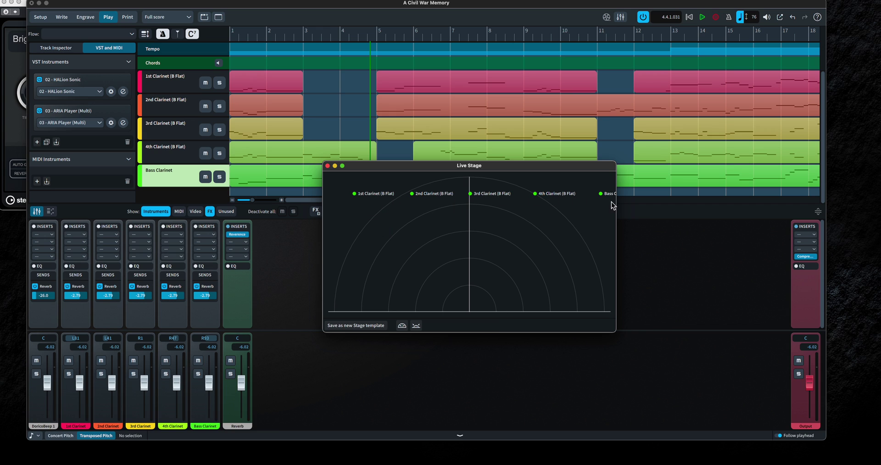
left_click_drag(354, 193, 376, 196)
left_click(328, 166)
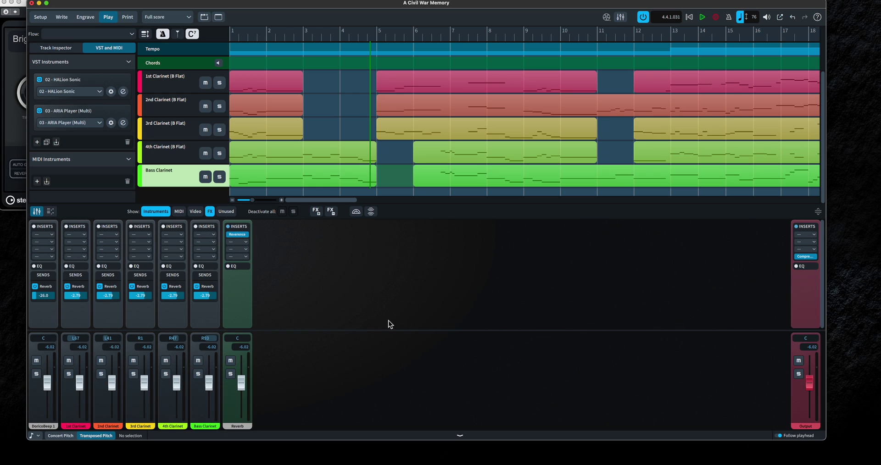
Play the flow from bar 4 to hear the clarinets spread across the stereo field, and stop playback in bar 8
key("space")
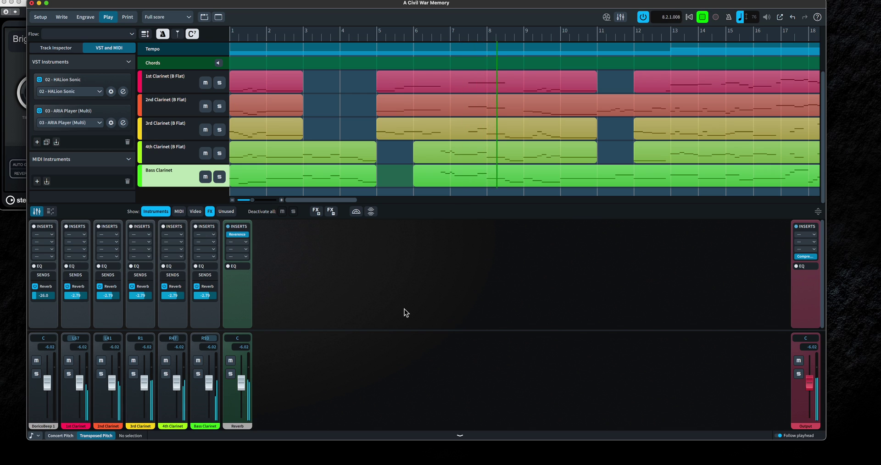
key("space")
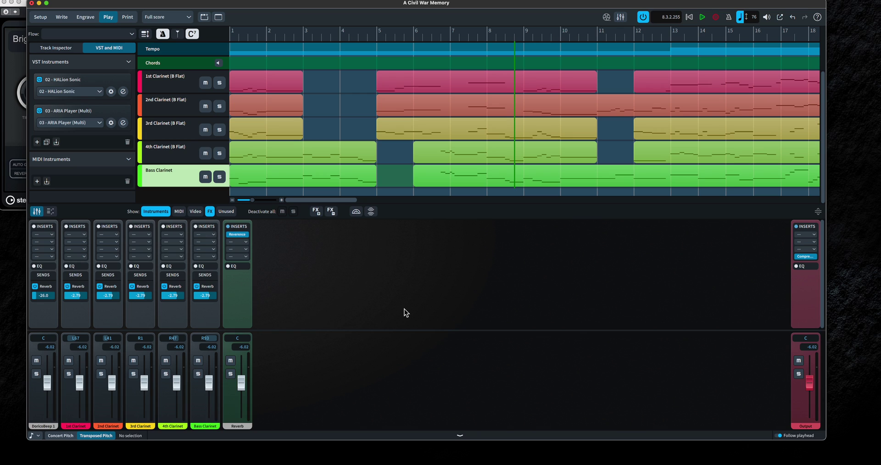
key("super+shift+5")
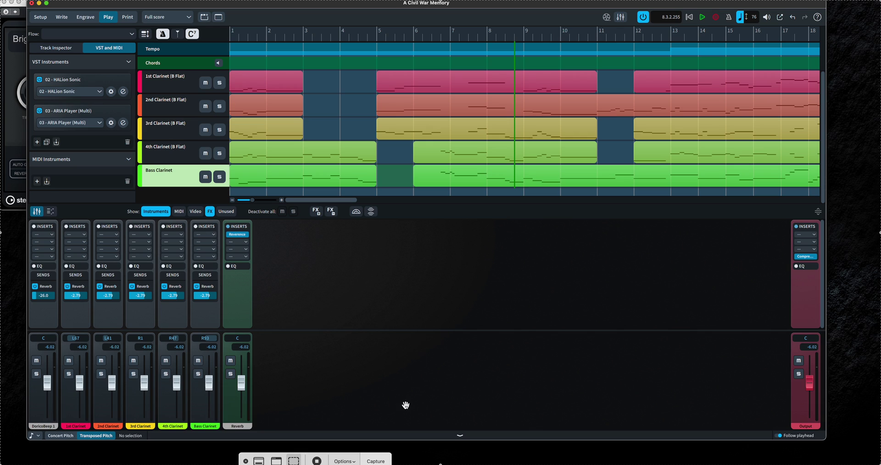